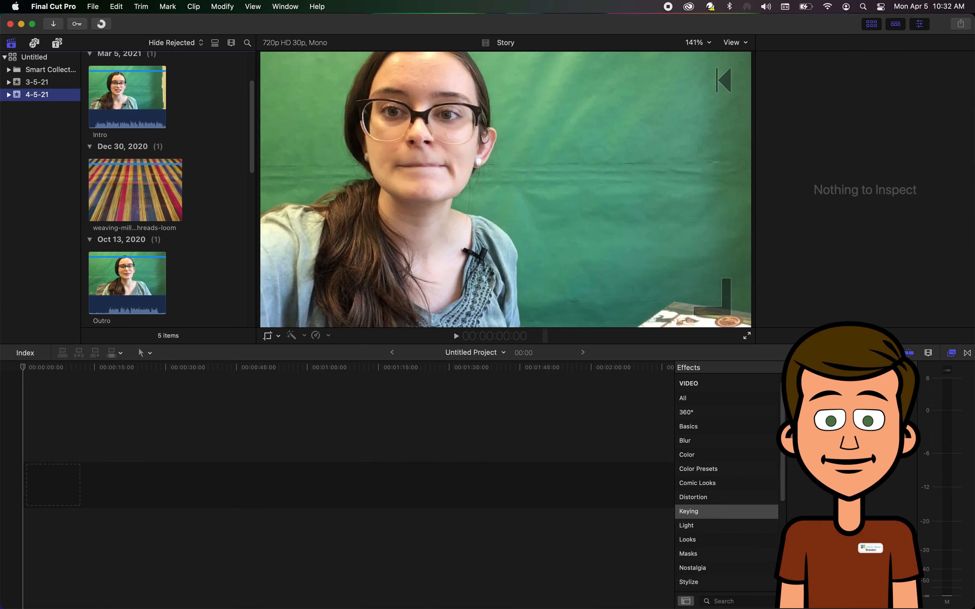
Step: Place the Intro clip at the start of the timeline and move the playhead to about 11:11
{"action": "scroll", "coordinate": [204, 195], "scroll_direction": "down", "scroll_amount": 15}
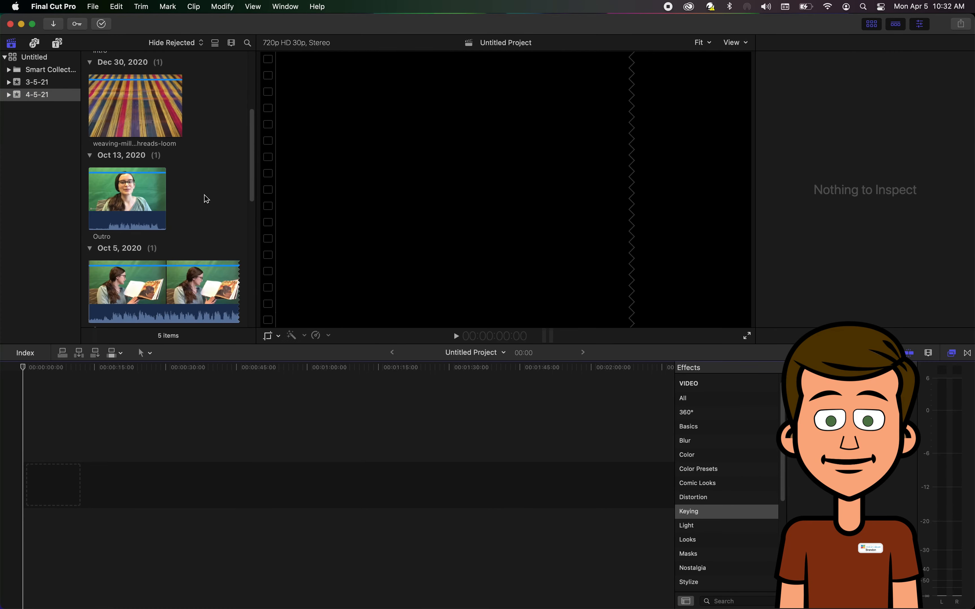
{"action": "scroll", "coordinate": [203, 195], "scroll_direction": "up", "scroll_amount": 12}
{"action": "scroll", "coordinate": [204, 195], "scroll_direction": "up", "scroll_amount": 3}
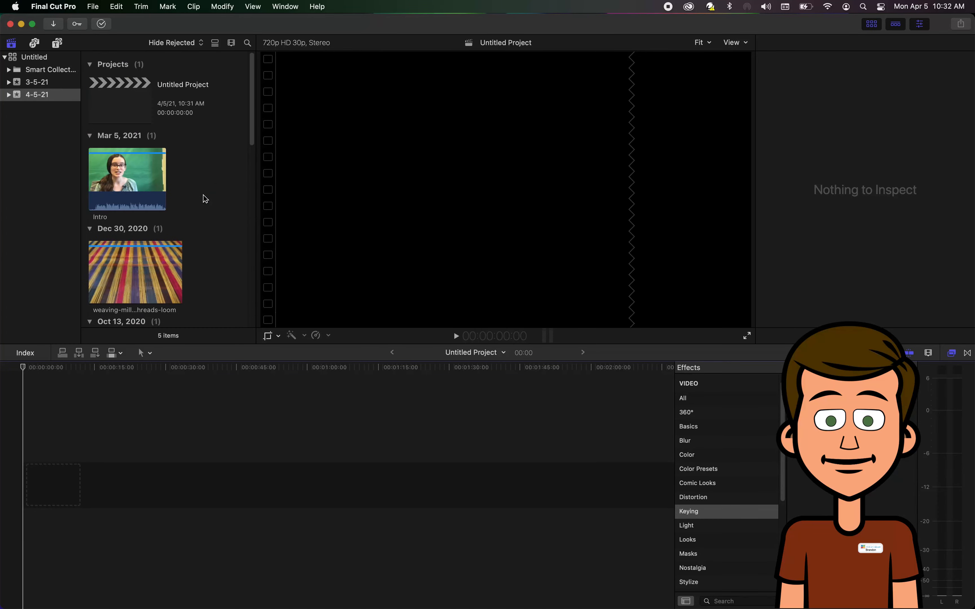
{"action": "left_click_drag", "start_coordinate": [135, 177], "coordinate": [18, 485]}
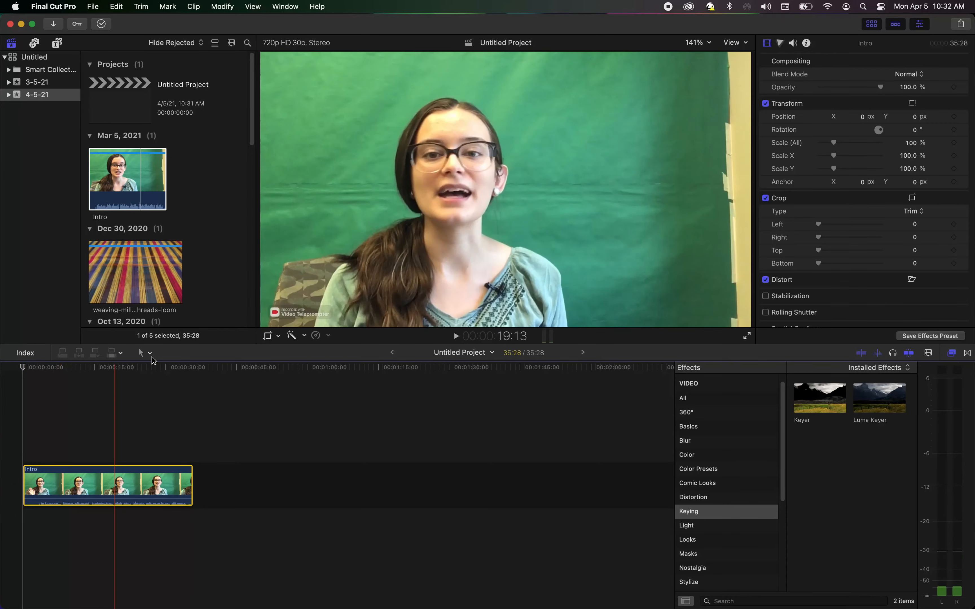
{"action": "left_click", "coordinate": [77, 374]}
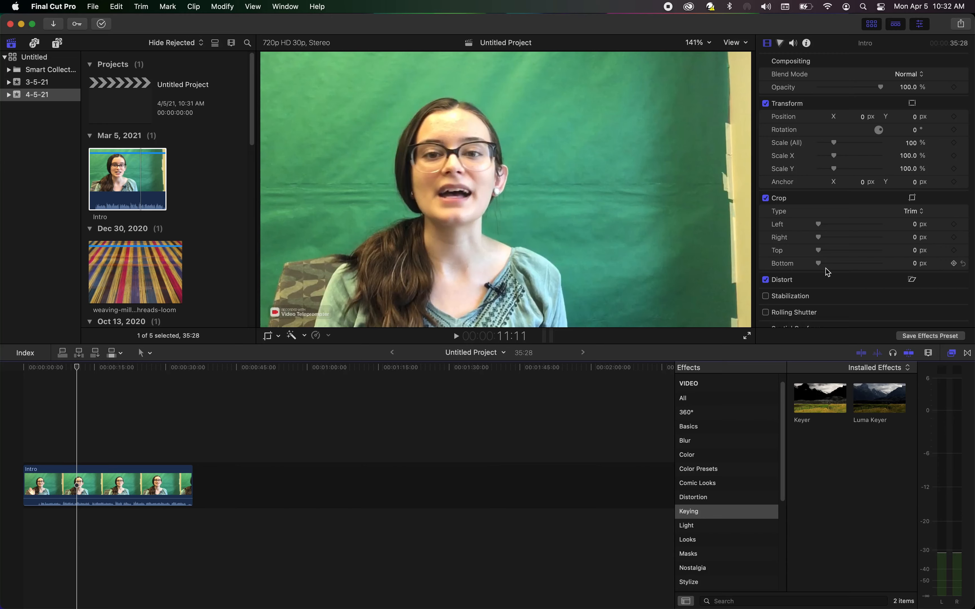
Step: Crop the Intro clip by 57 px at the bottom and 124 px at the right, using the Crop type
{"action": "left_click_drag", "start_coordinate": [819, 264], "coordinate": [823, 267]}
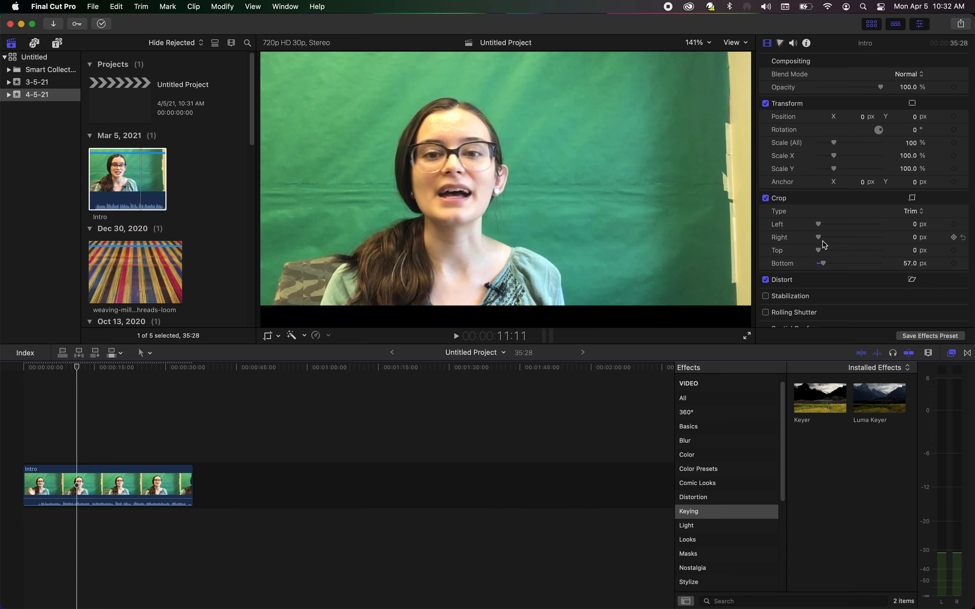
{"action": "left_click_drag", "start_coordinate": [820, 239], "coordinate": [829, 241]}
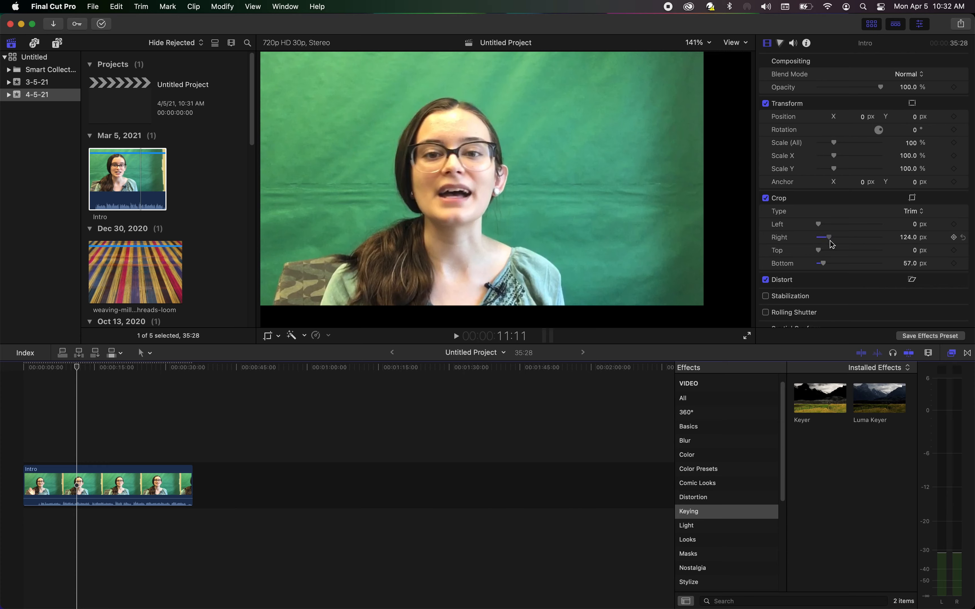
{"action": "left_click", "coordinate": [912, 214]}
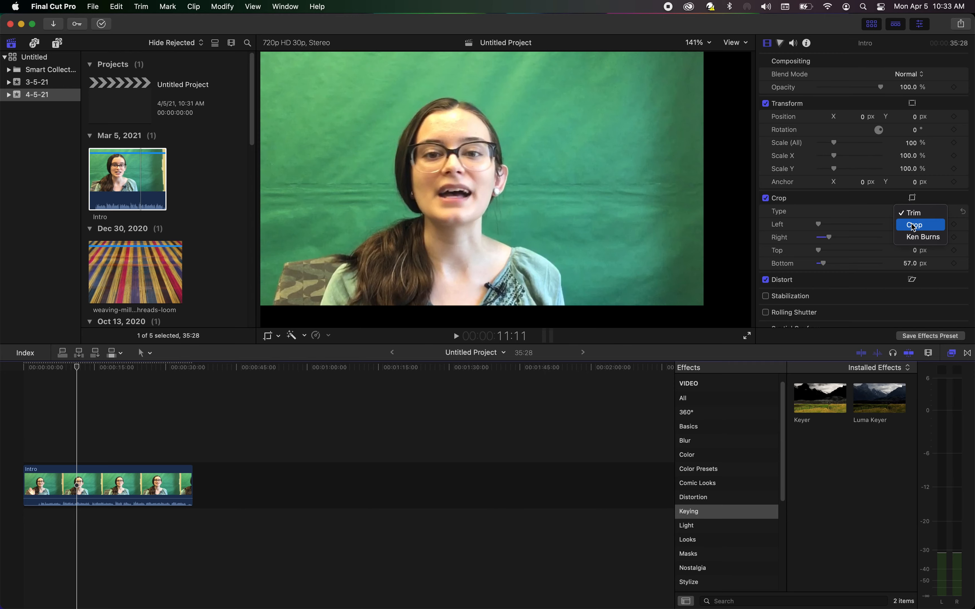
{"action": "left_click", "coordinate": [913, 226]}
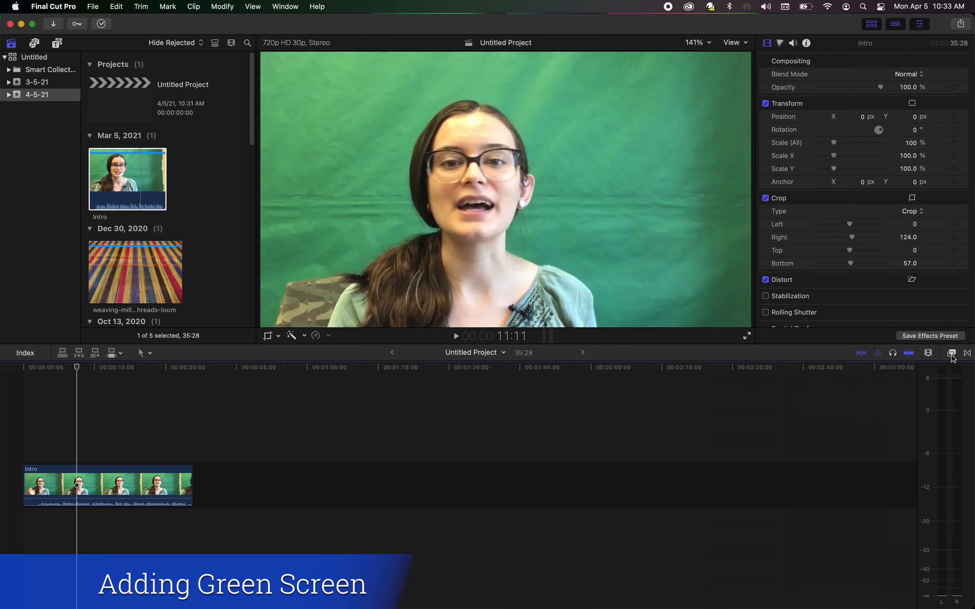
Step: Apply the Keyer effect from the Keying category to the Intro clip in the timeline
{"action": "scroll", "coordinate": [703, 464], "scroll_direction": "up", "scroll_amount": 1}
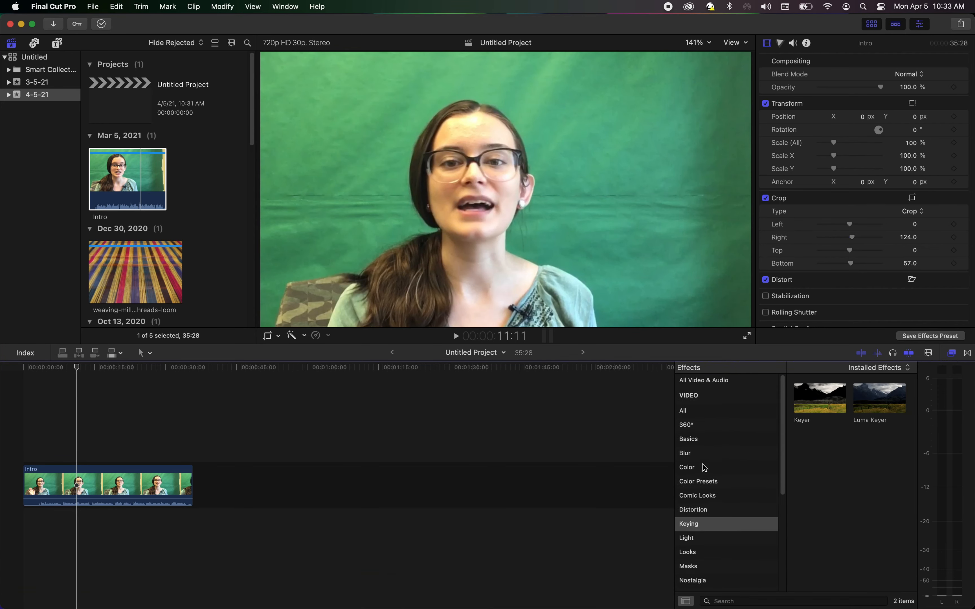
{"action": "left_click", "coordinate": [688, 526]}
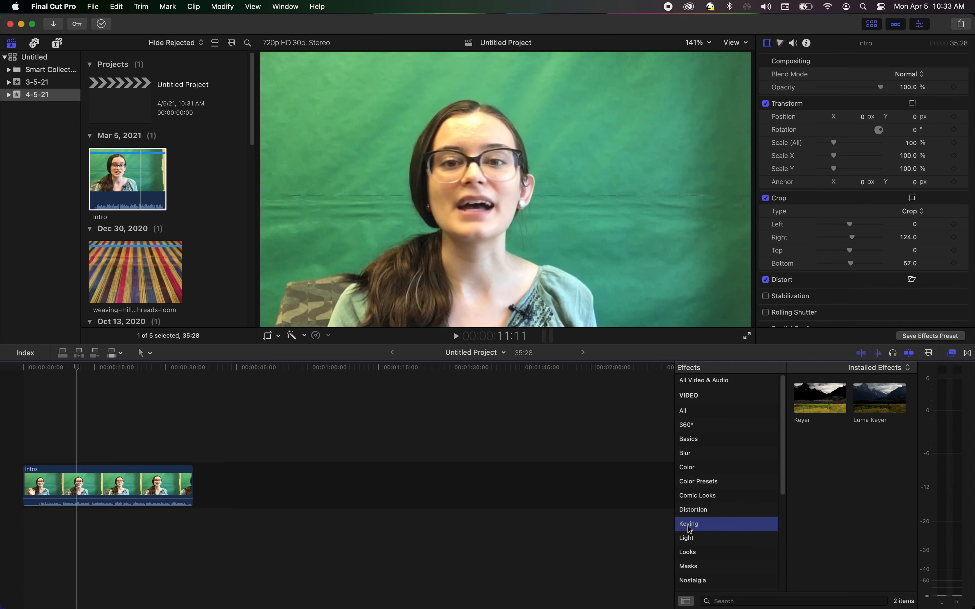
{"action": "left_click", "coordinate": [806, 420]}
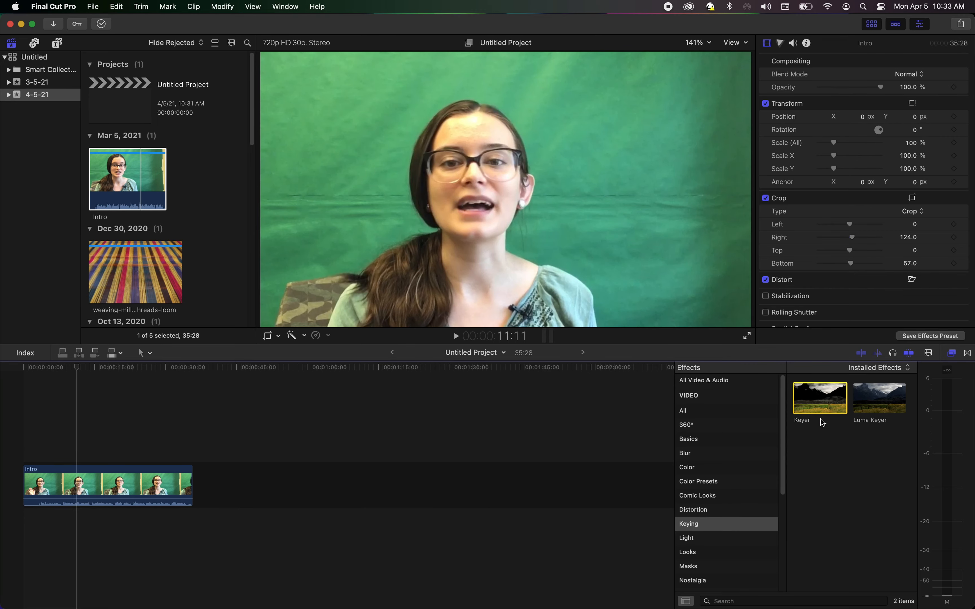
{"action": "left_click_drag", "start_coordinate": [819, 405], "coordinate": [82, 487]}
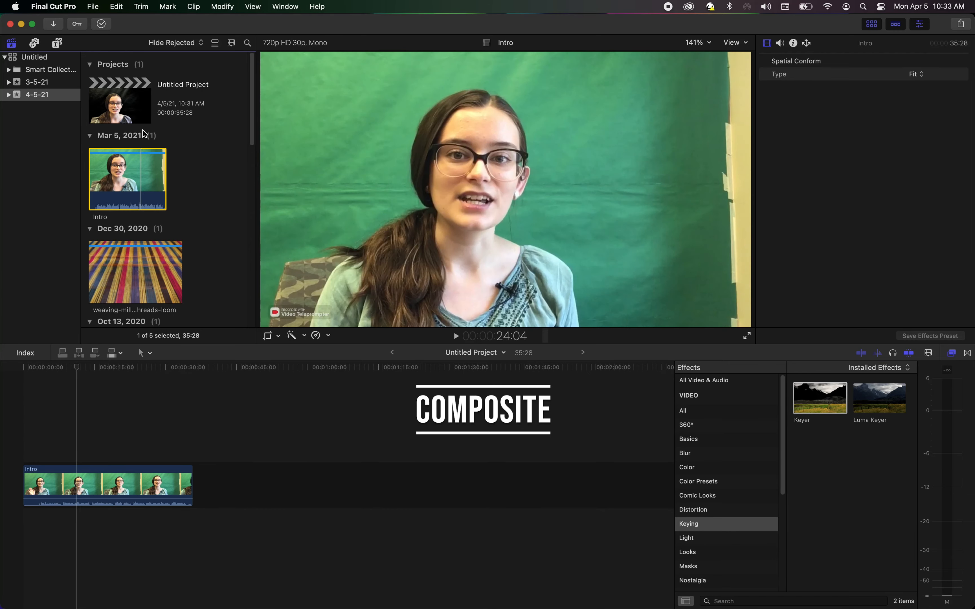
Step: Inspect the Intro clip's key in the Keyer's Original and Matte views
{"action": "left_click", "coordinate": [133, 102]}
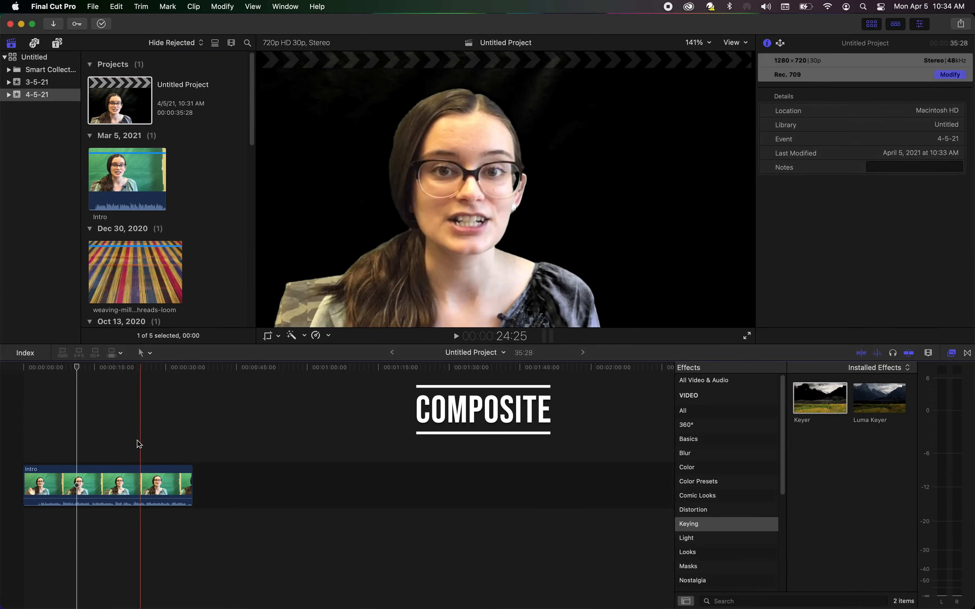
{"action": "left_click", "coordinate": [120, 488]}
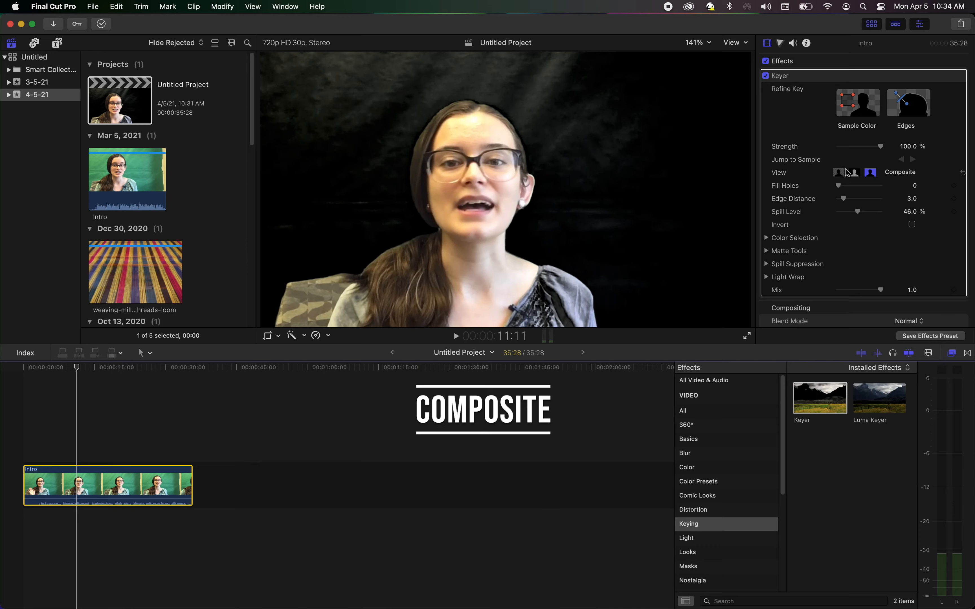
{"action": "left_click", "coordinate": [871, 174]}
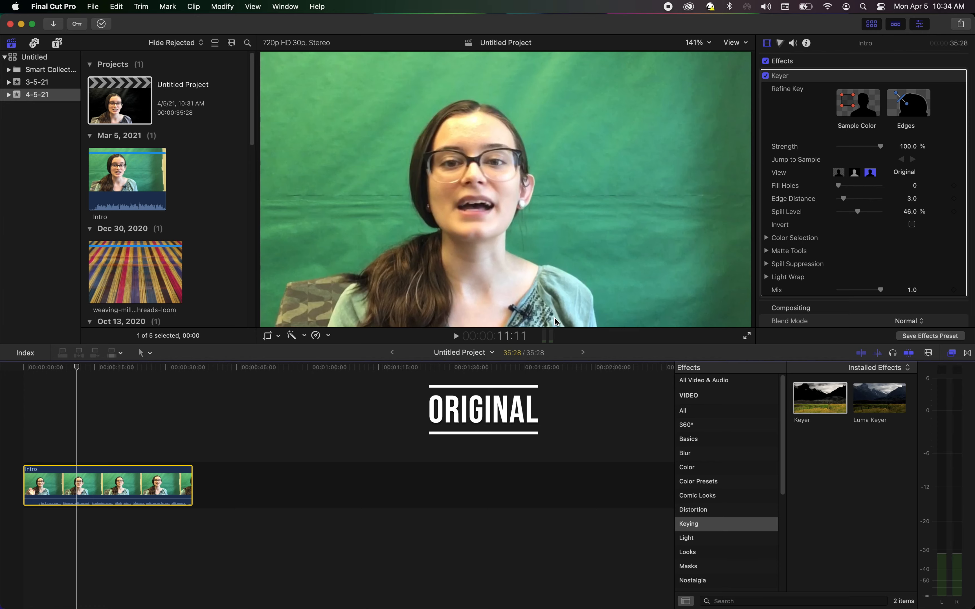
{"action": "left_click", "coordinate": [854, 173]}
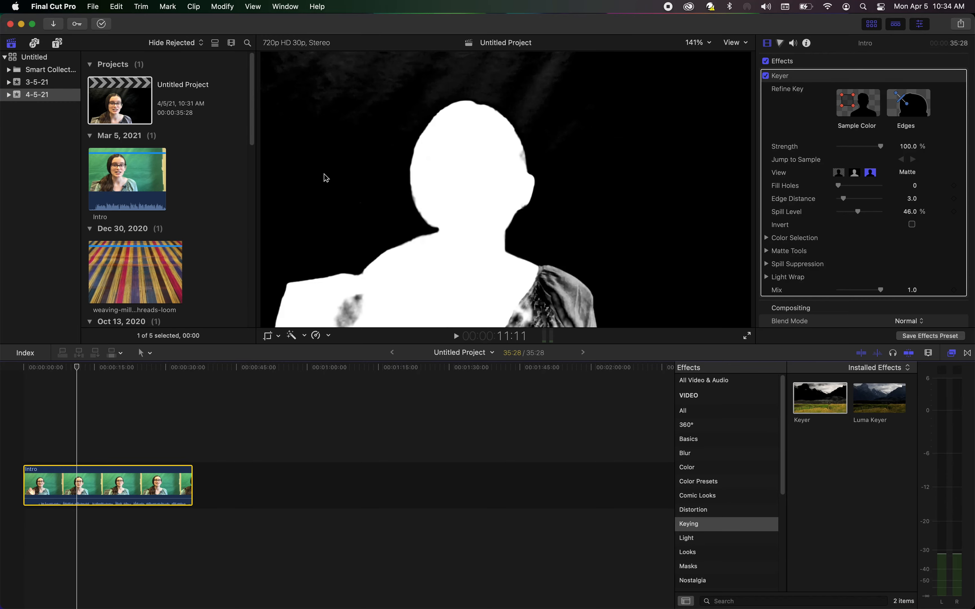
Step: Place the weaving-mill-weft-threads-loom image beneath the Intro clip in the timeline and show the Keyer's Composite view
{"action": "scroll", "coordinate": [233, 242], "scroll_direction": "down", "scroll_amount": 1}
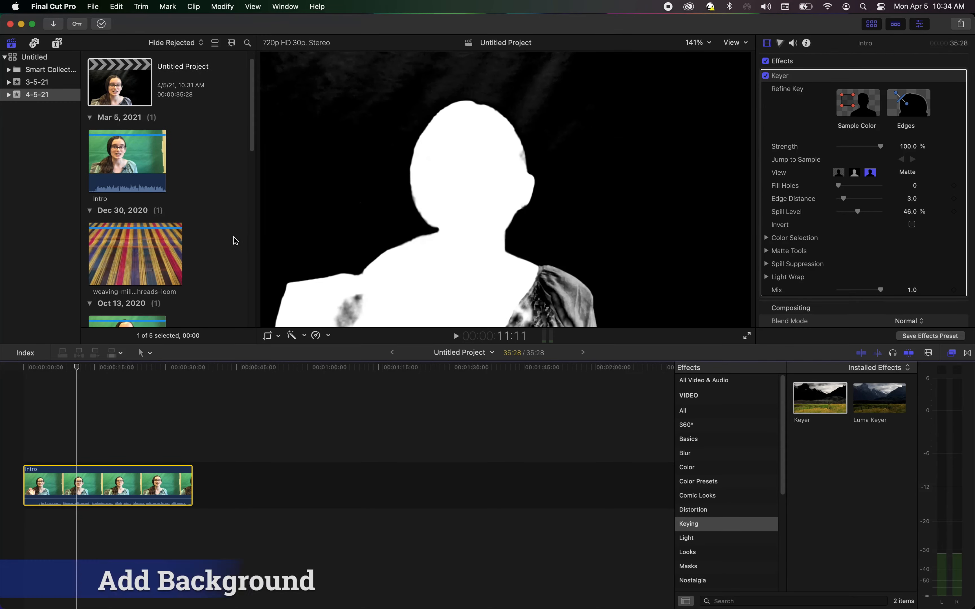
{"action": "left_click", "coordinate": [142, 255]}
{"action": "left_click", "coordinate": [144, 258]}
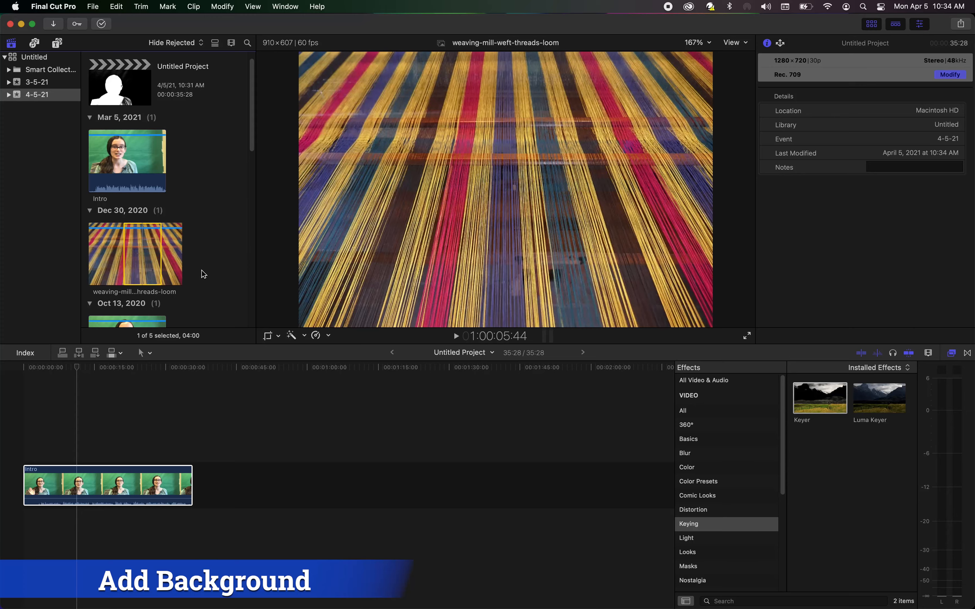
{"action": "left_click_drag", "start_coordinate": [137, 254], "coordinate": [192, 540]}
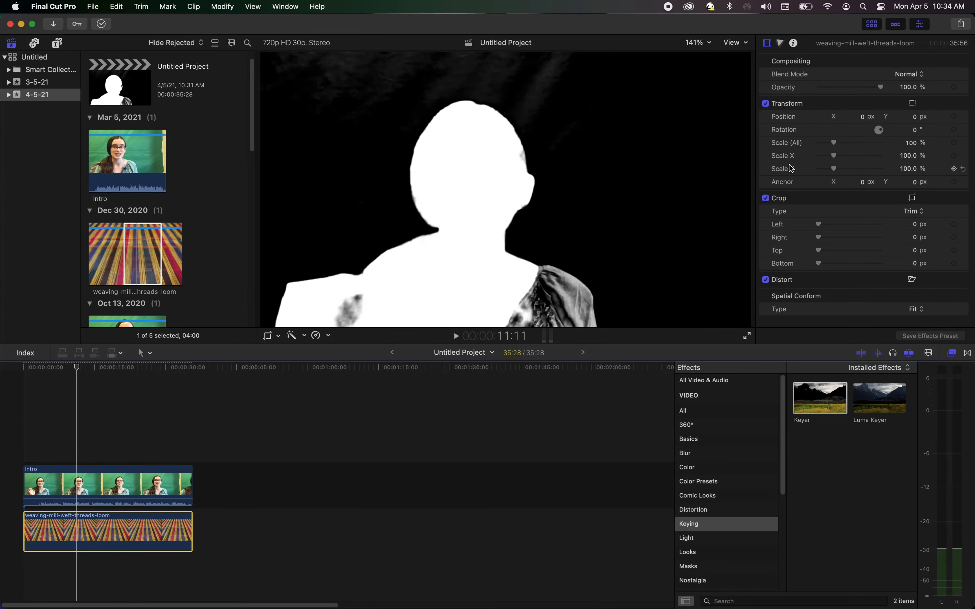
{"action": "left_click", "coordinate": [141, 483]}
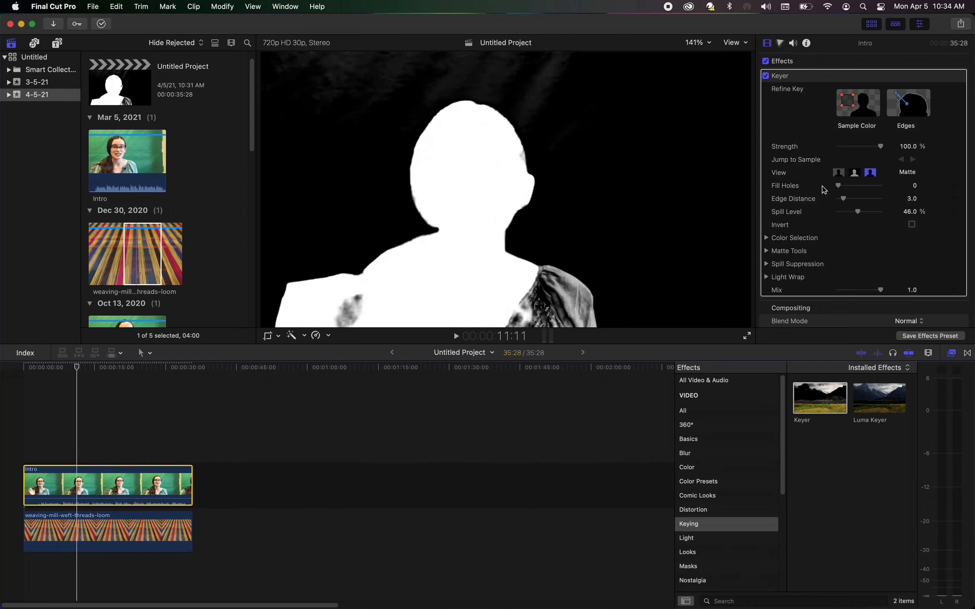
{"action": "left_click", "coordinate": [838, 174]}
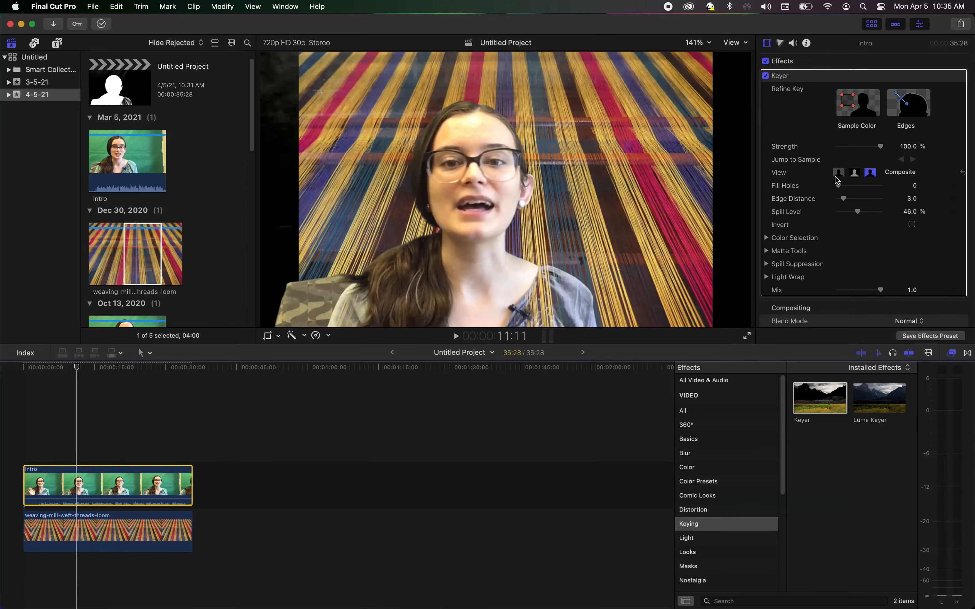
Step: Set the Spatial Conform type of the weaving loom background clip to Fill
{"action": "left_click", "coordinate": [120, 541]}
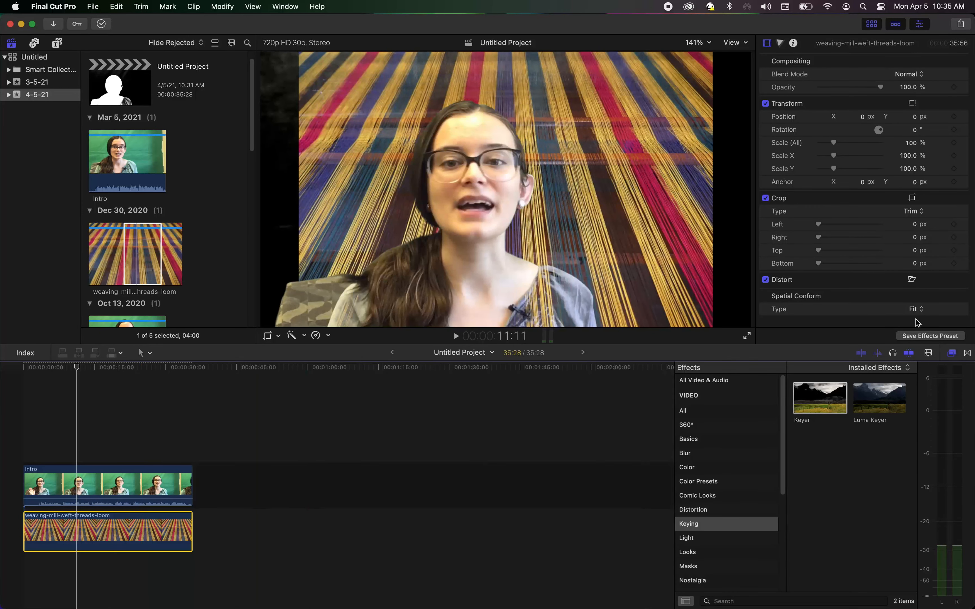
{"action": "left_click", "coordinate": [913, 310]}
{"action": "left_click", "coordinate": [919, 322]}
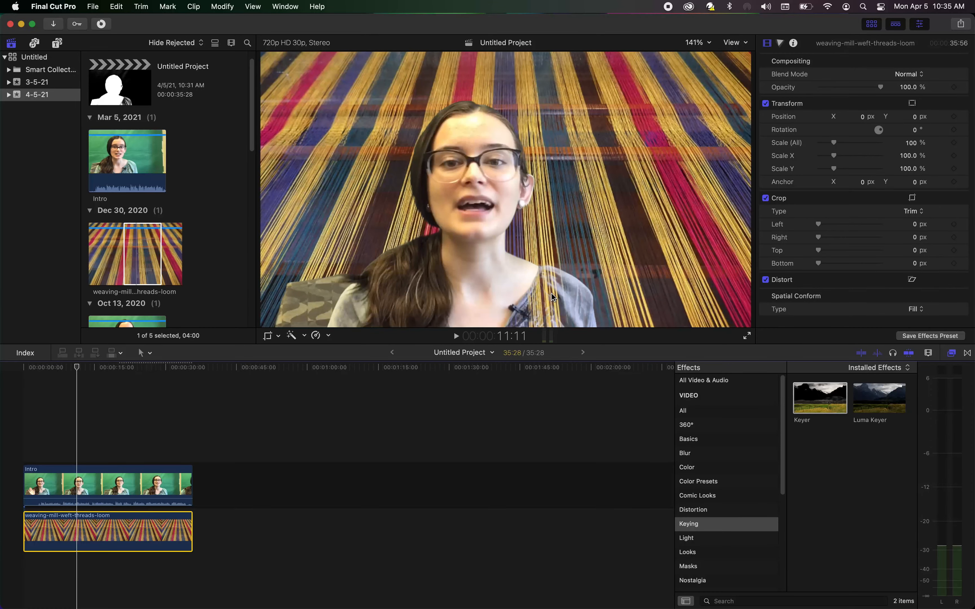
Step: In the Intro clip's Matte view, sample the backdrop color with a rectangle across the area above the head
{"action": "left_click", "coordinate": [104, 488]}
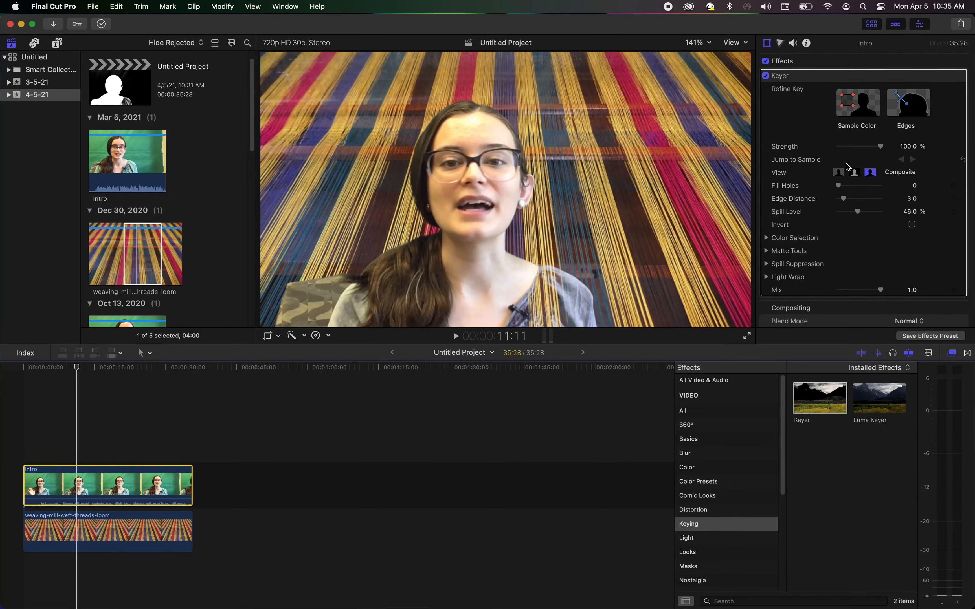
{"action": "left_click", "coordinate": [855, 174]}
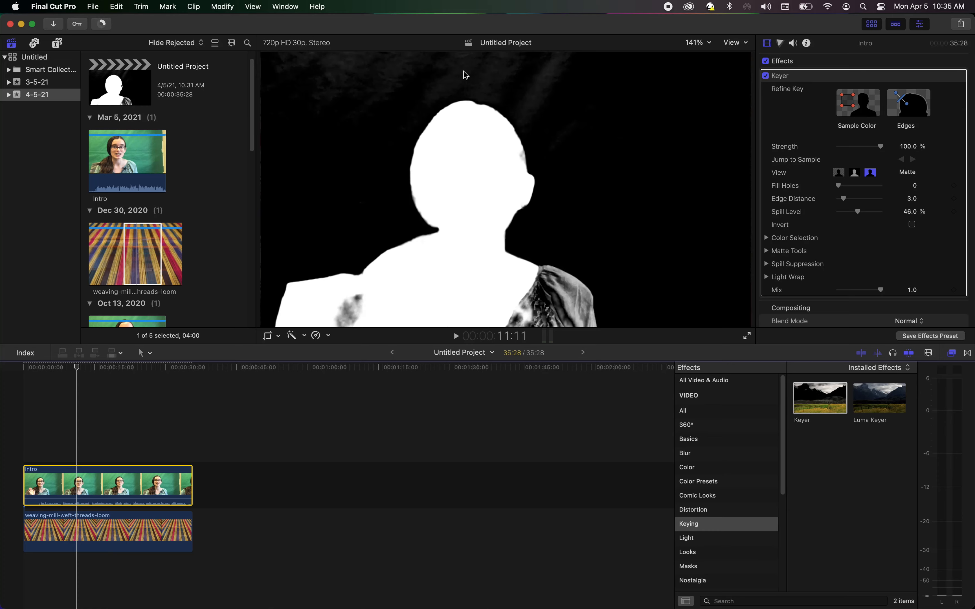
{"action": "left_click", "coordinate": [864, 114]}
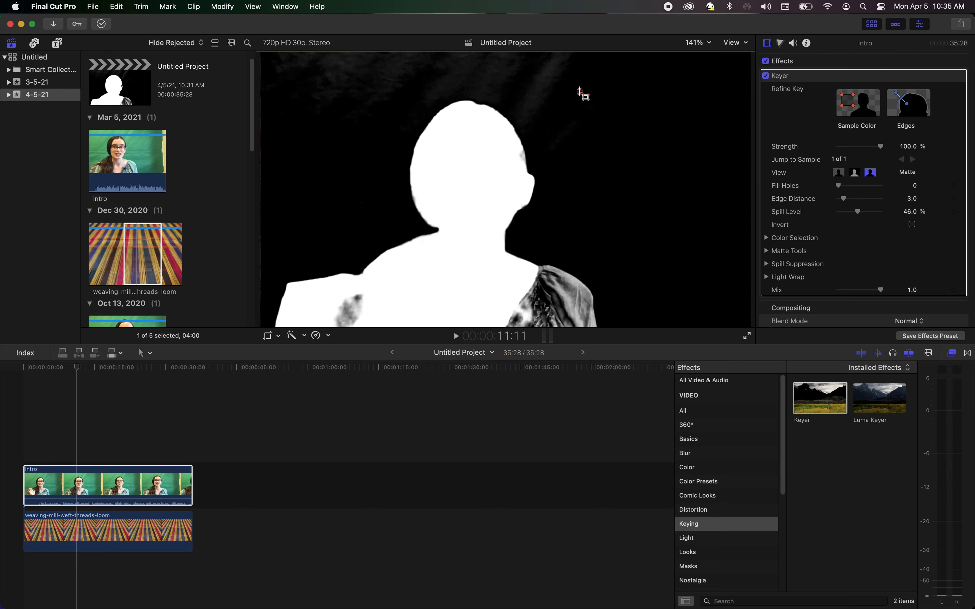
{"action": "left_click_drag", "start_coordinate": [580, 93], "coordinate": [516, 62]}
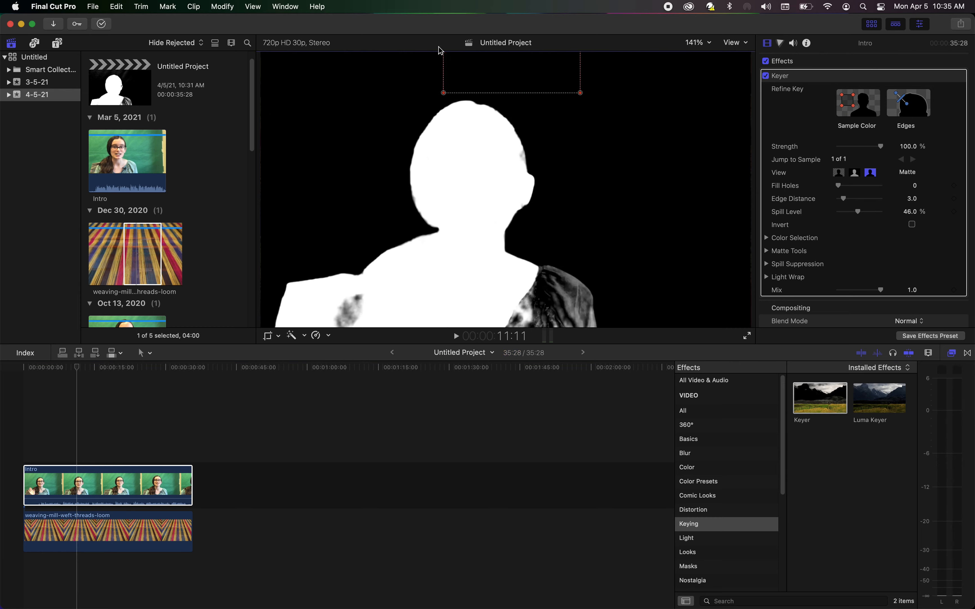
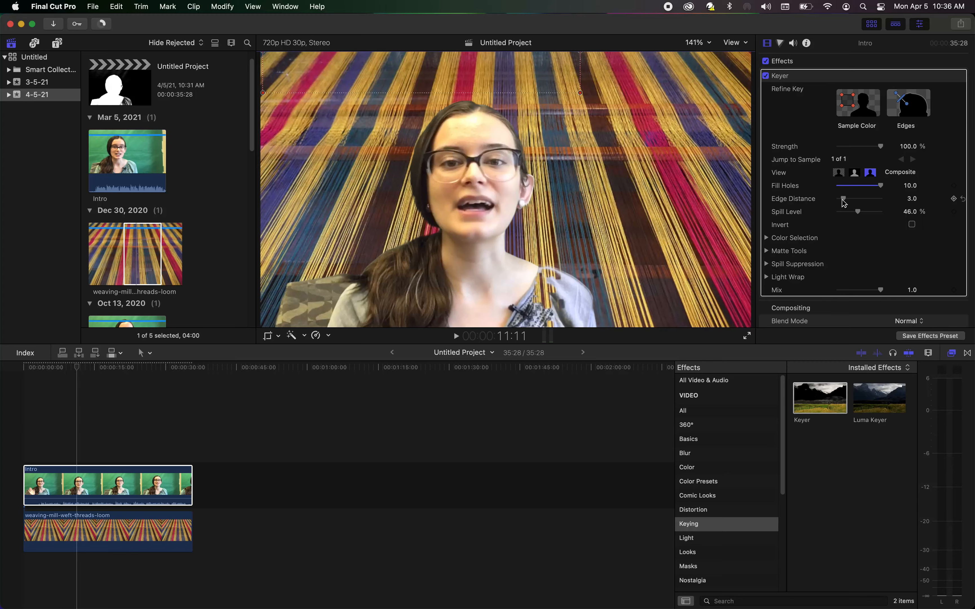
Step: Set the Keyer's Edge Distance to 0 and Spill Level to 28.93%, checking the key in Matte and Composite views
{"action": "left_click_drag", "start_coordinate": [844, 202], "coordinate": [908, 216]}
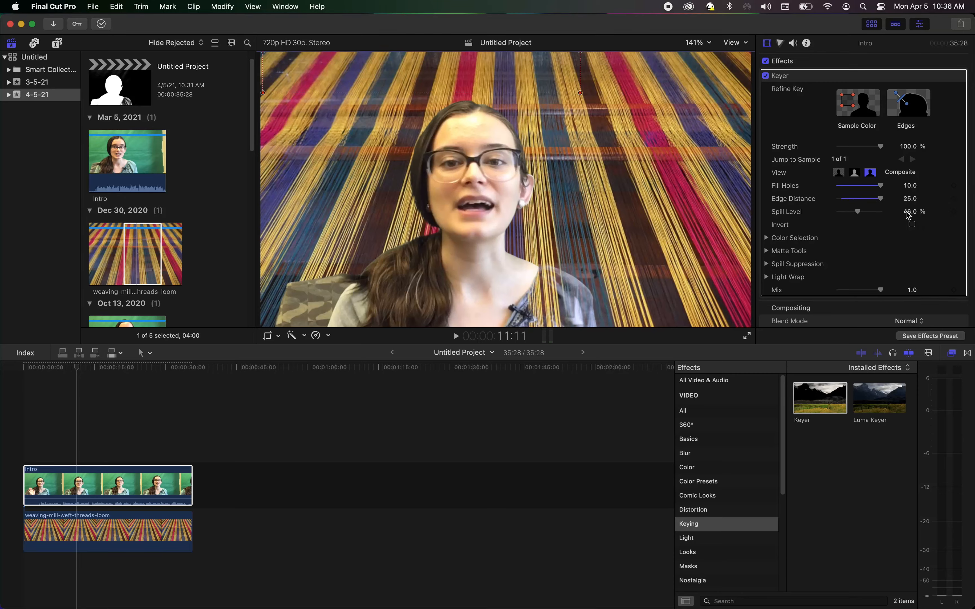
{"action": "left_click", "coordinate": [854, 173]}
{"action": "left_click_drag", "start_coordinate": [881, 199], "coordinate": [818, 204]}
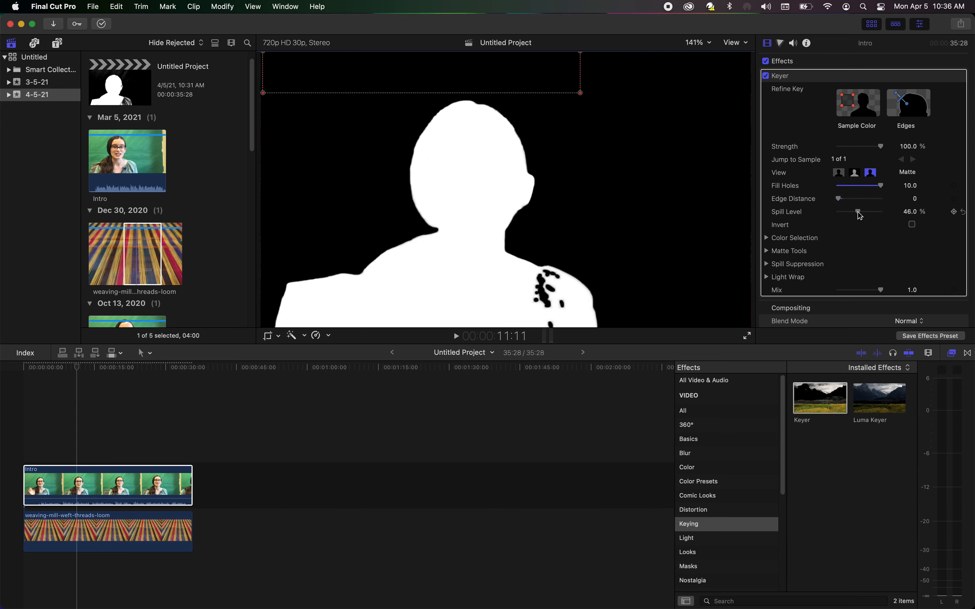
{"action": "left_click", "coordinate": [839, 172]}
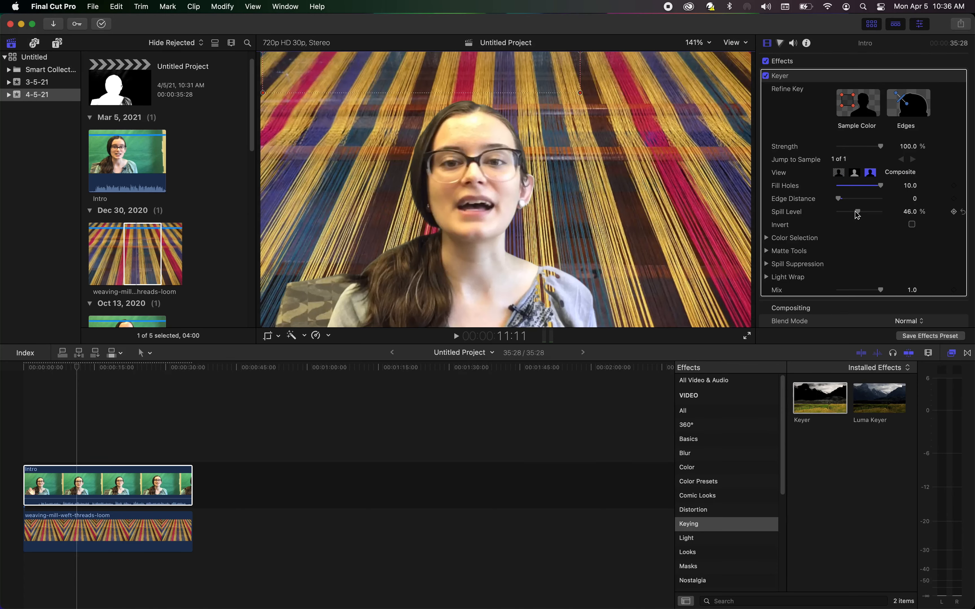
{"action": "mouse_move", "coordinate": [857, 211]}
{"action": "left_mouse_down"}
{"action": "mouse_move", "coordinate": [819, 217]}
{"action": "mouse_move", "coordinate": [936, 222]}
{"action": "mouse_move", "coordinate": [833, 215]}
{"action": "mouse_move", "coordinate": [859, 217]}
{"action": "mouse_move", "coordinate": [850, 215]}
{"action": "left_mouse_up"}
Step: In the Keyer's Matte Tools levels, lower the white point to 0.53 and fine-tune the midpoint handle
{"action": "scroll", "coordinate": [848, 214], "scroll_direction": "down", "scroll_amount": 3}
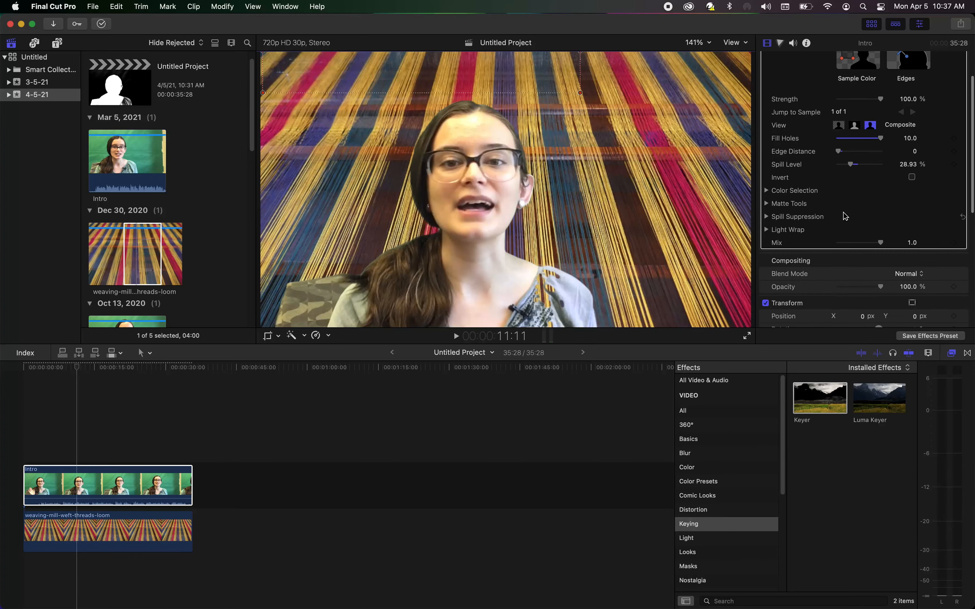
{"action": "left_click", "coordinate": [766, 204]}
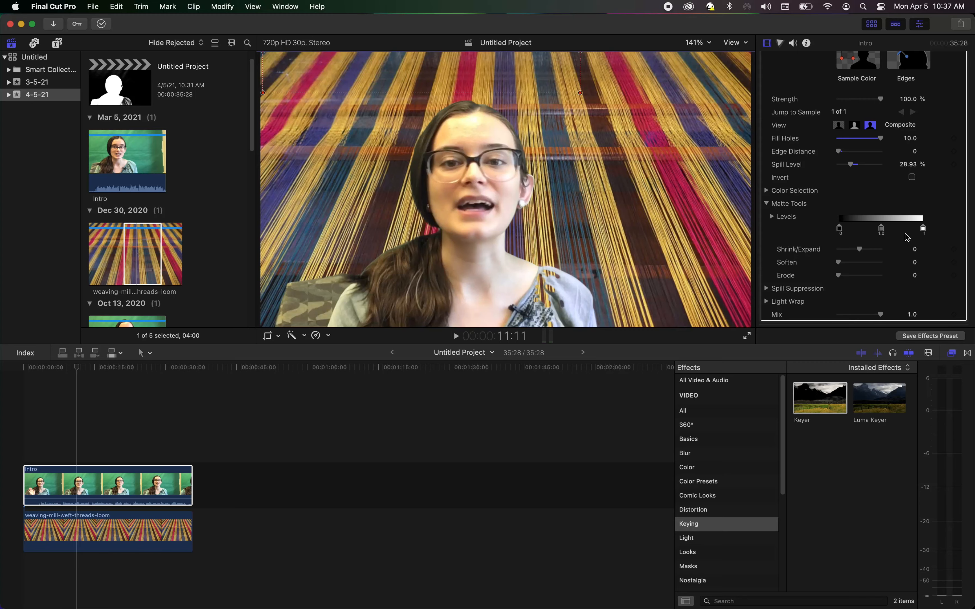
{"action": "left_click_drag", "start_coordinate": [923, 229], "coordinate": [857, 240]}
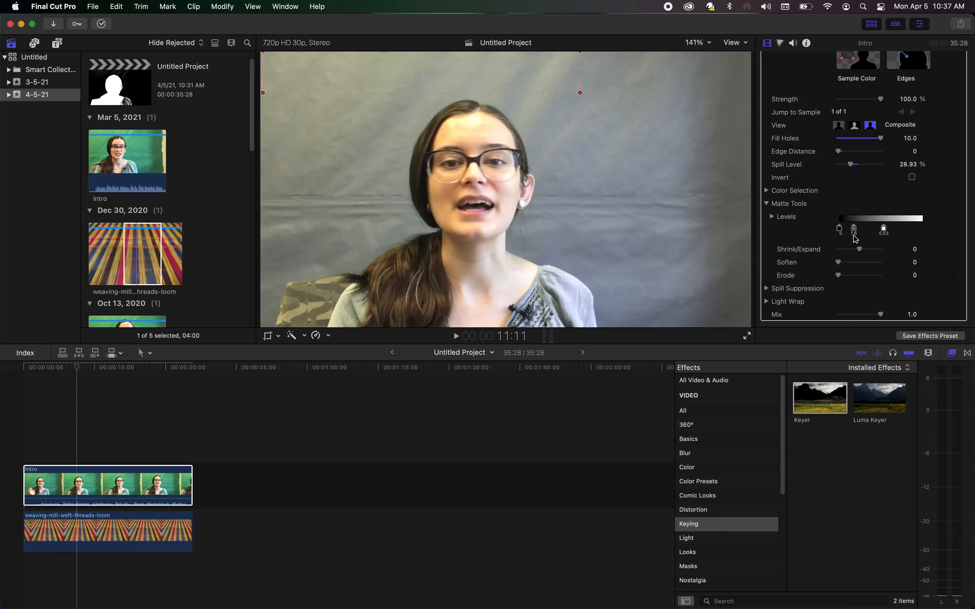
{"action": "left_click_drag", "start_coordinate": [853, 235], "coordinate": [855, 236]}
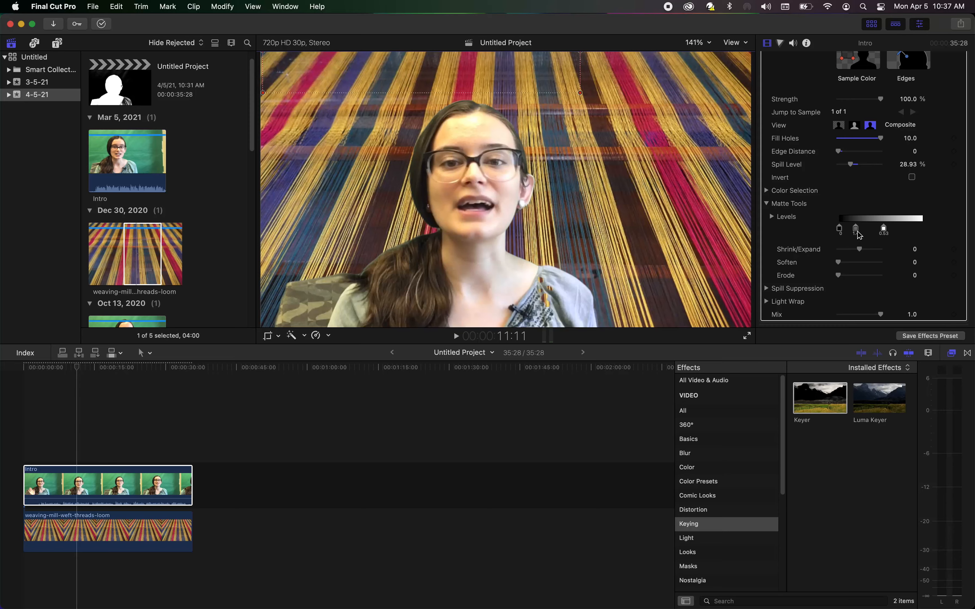
Step: Set the Matte Tools levels to a 0.44 white point and a 1.5 midpoint, checking playback in Matte and Composite views
{"action": "left_click_drag", "start_coordinate": [857, 229], "coordinate": [877, 237]}
{"action": "left_click", "coordinate": [850, 125]}
{"action": "key", "text": "space"}
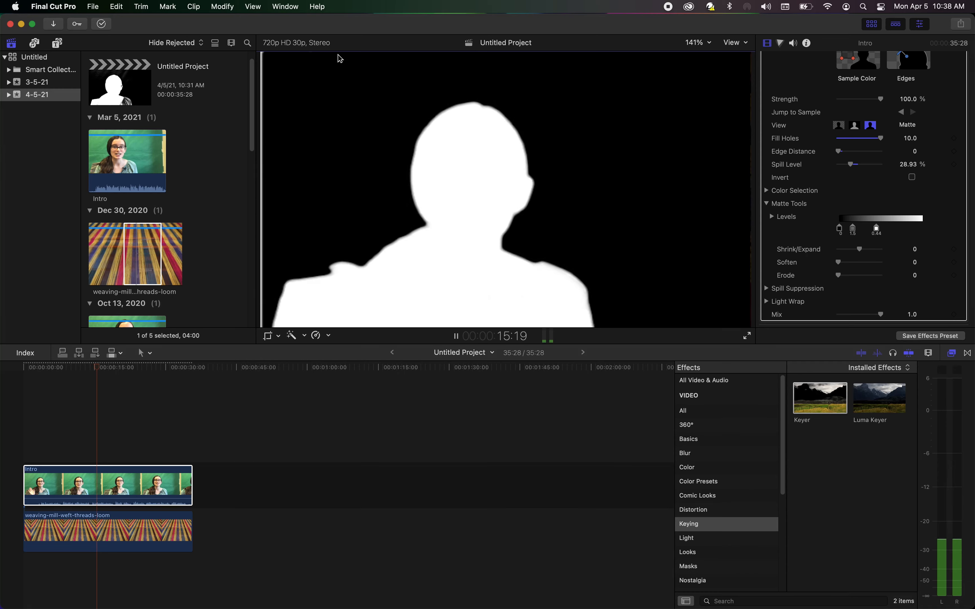
{"action": "left_click", "coordinate": [840, 126]}
{"action": "key", "text": "space"}
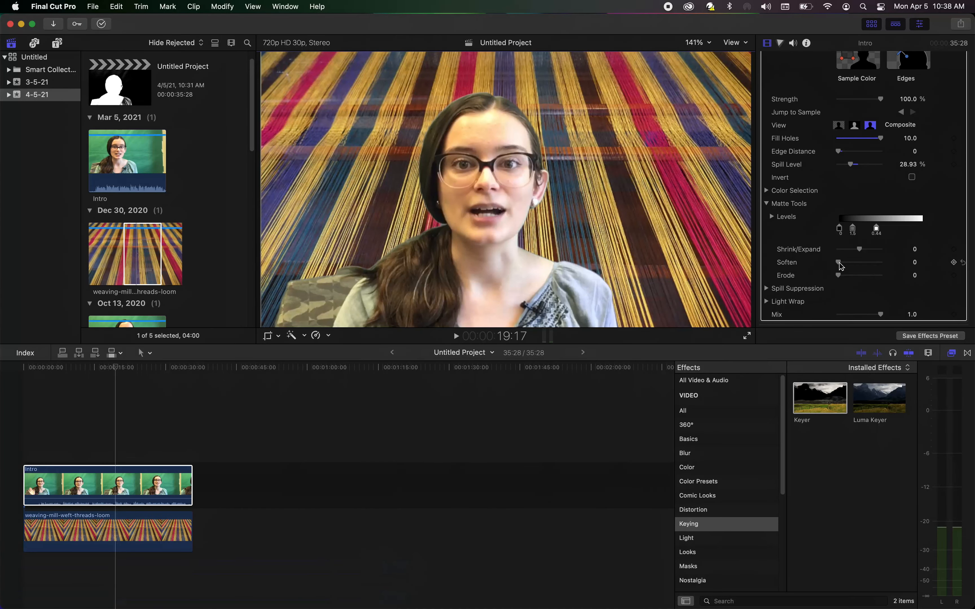
Step: Keep the Keyer's Soften at 0, set Erode to 1.0, and play back the composite to check the edges
{"action": "mouse_move", "coordinate": [840, 266]}
{"action": "left_mouse_down"}
{"action": "mouse_move", "coordinate": [902, 268]}
{"action": "mouse_move", "coordinate": [830, 276]}
{"action": "mouse_move", "coordinate": [846, 270]}
{"action": "mouse_move", "coordinate": [837, 270]}
{"action": "left_mouse_up"}
{"action": "mouse_move", "coordinate": [840, 276]}
{"action": "left_mouse_down"}
{"action": "mouse_move", "coordinate": [892, 279]}
{"action": "mouse_move", "coordinate": [798, 289]}
{"action": "mouse_move", "coordinate": [841, 280]}
{"action": "left_mouse_up"}
{"action": "key", "text": "space"}
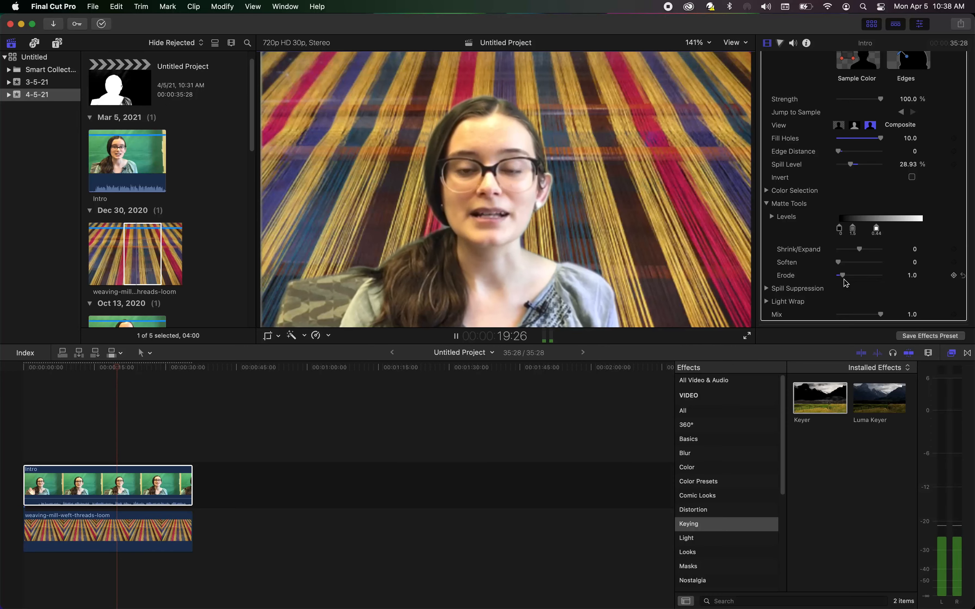
{"action": "key", "text": "space"}
Step: Set the Keyer's Shrink/Expand to -1.0 and check the matte edge during playback
{"action": "left_click_drag", "start_coordinate": [858, 249], "coordinate": [856, 253]}
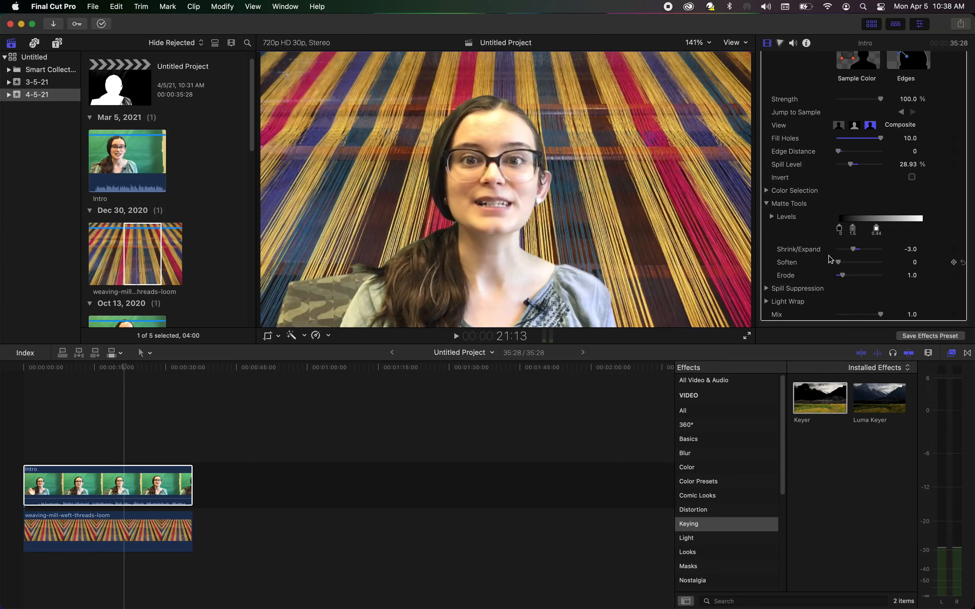
{"action": "mouse_move", "coordinate": [854, 251]}
{"action": "left_mouse_down"}
{"action": "mouse_move", "coordinate": [921, 248]}
{"action": "mouse_move", "coordinate": [832, 252]}
{"action": "mouse_move", "coordinate": [868, 253]}
{"action": "mouse_move", "coordinate": [860, 254]}
{"action": "left_mouse_up"}
{"action": "key", "text": "space"}
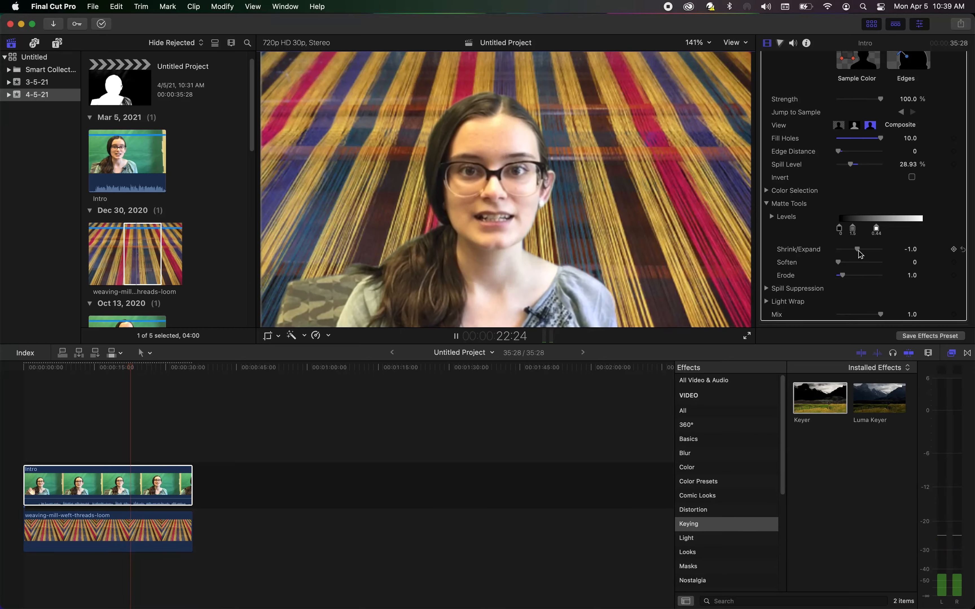
{"action": "key", "text": "space"}
Step: Play back the second half of the Intro clip, alternating between Matte and Composite views to examine the key's quality
{"action": "left_click", "coordinate": [854, 125]}
{"action": "key", "text": "space"}
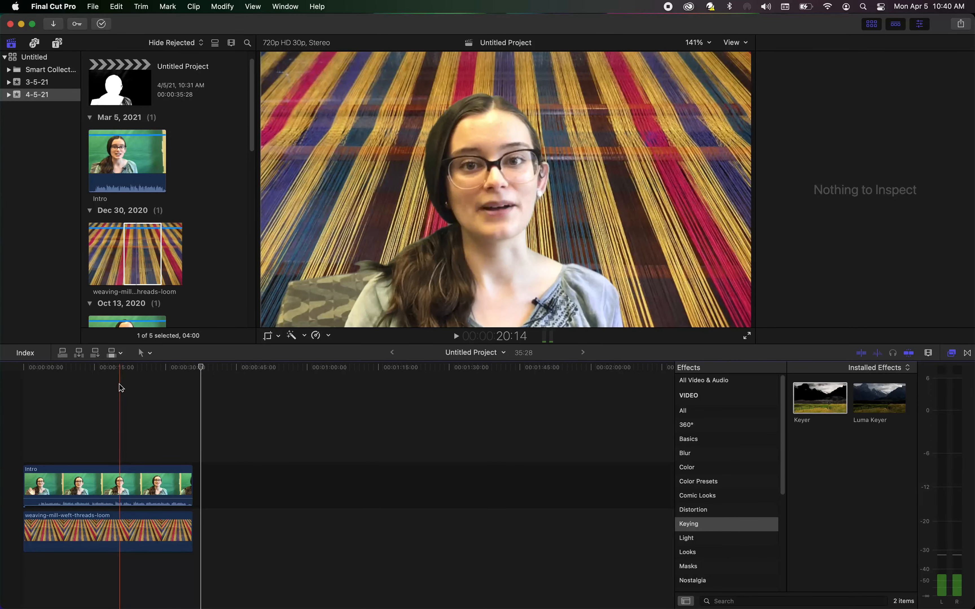
{"action": "left_click", "coordinate": [119, 403]}
{"action": "left_click", "coordinate": [114, 495]}
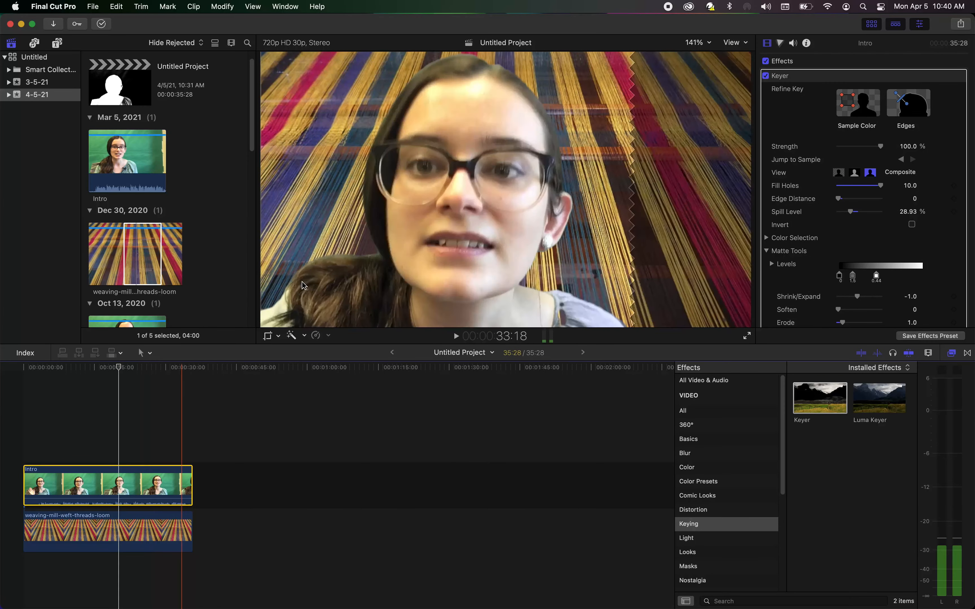
{"action": "left_click", "coordinate": [853, 173]}
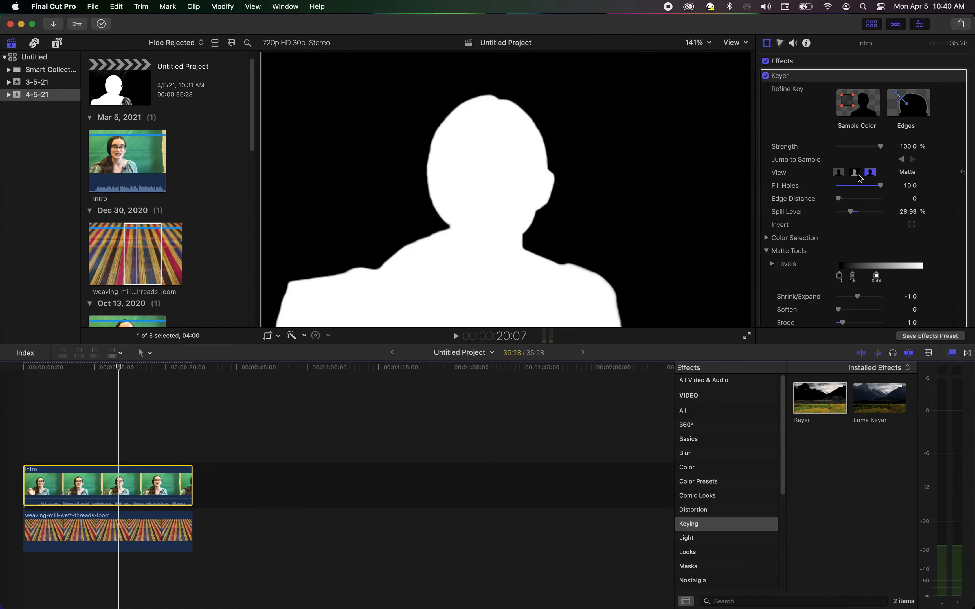
{"action": "key", "text": "space"}
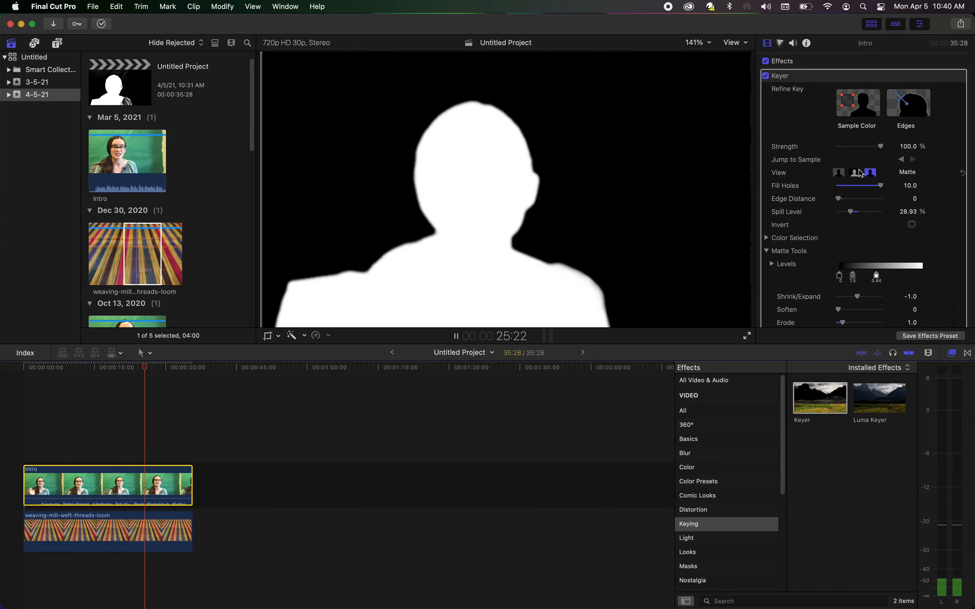
{"action": "left_click", "coordinate": [838, 172]}
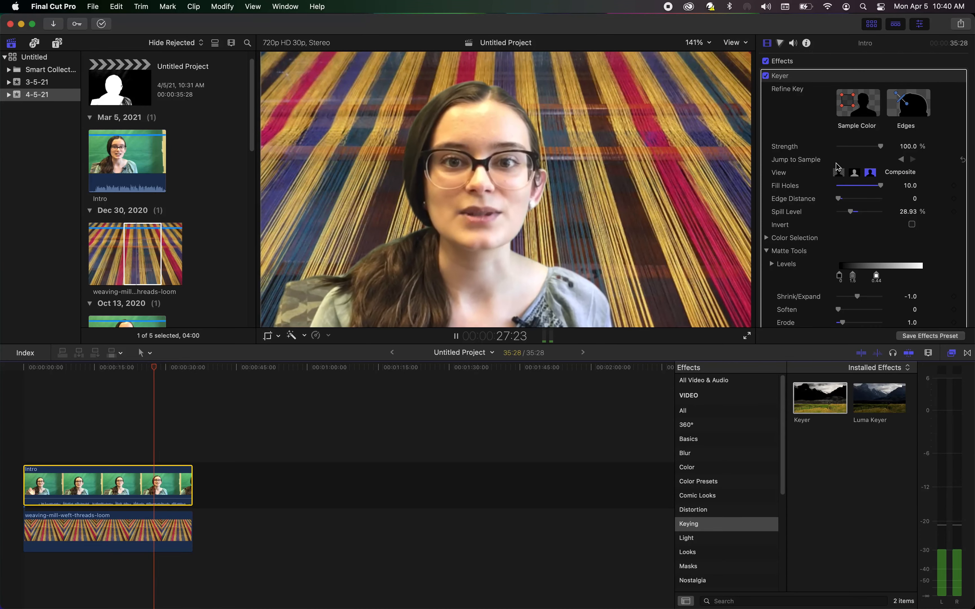
{"action": "left_click", "coordinate": [854, 173]}
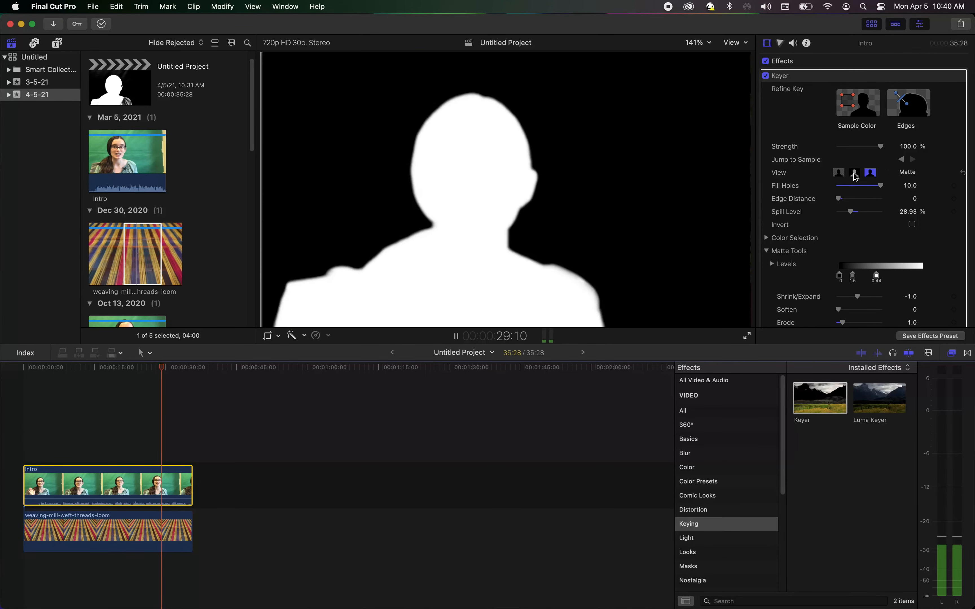
{"action": "left_click", "coordinate": [839, 173]}
{"action": "key", "text": "space"}
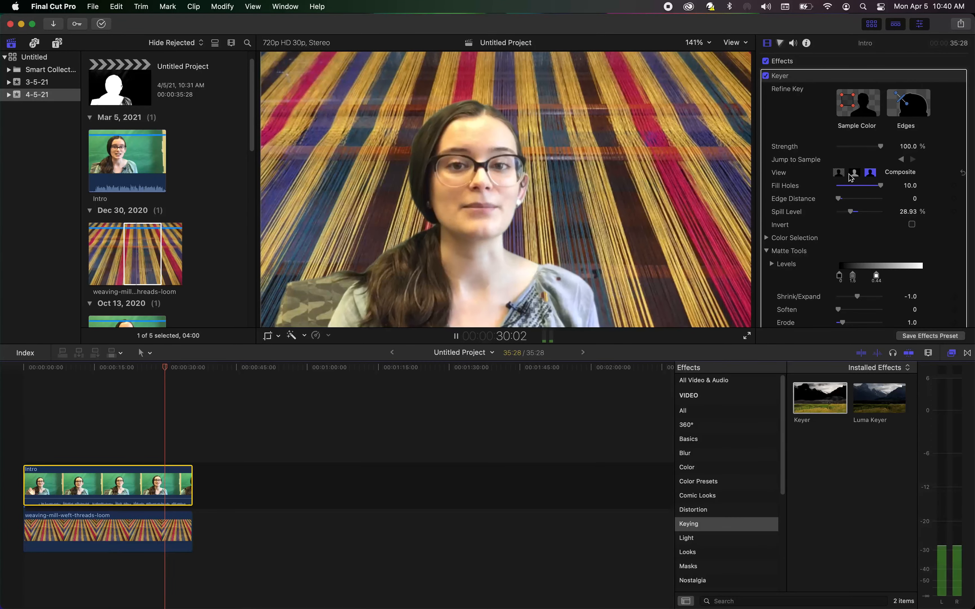
{"action": "key", "text": "space"}
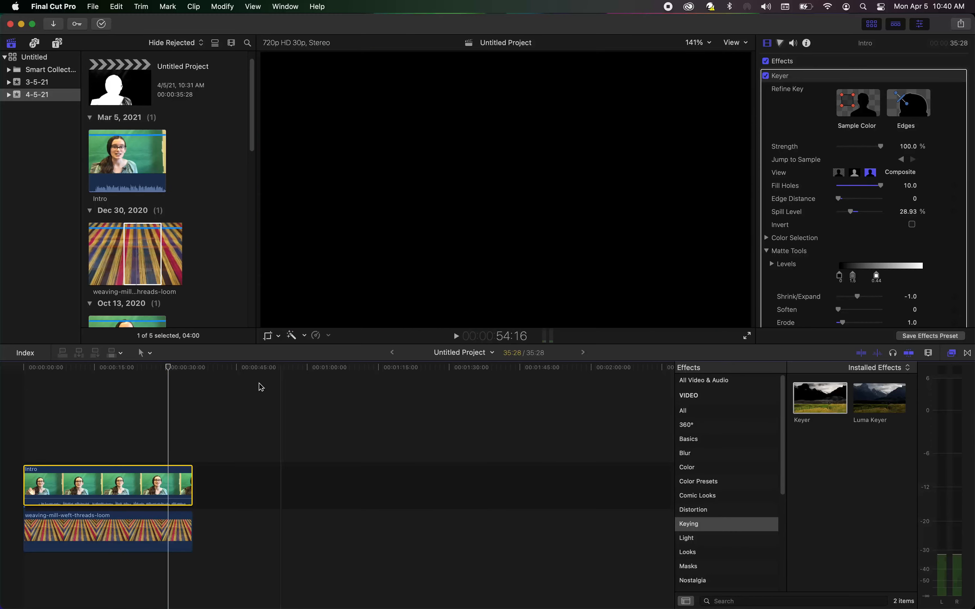
{"action": "left_click", "coordinate": [145, 400]}
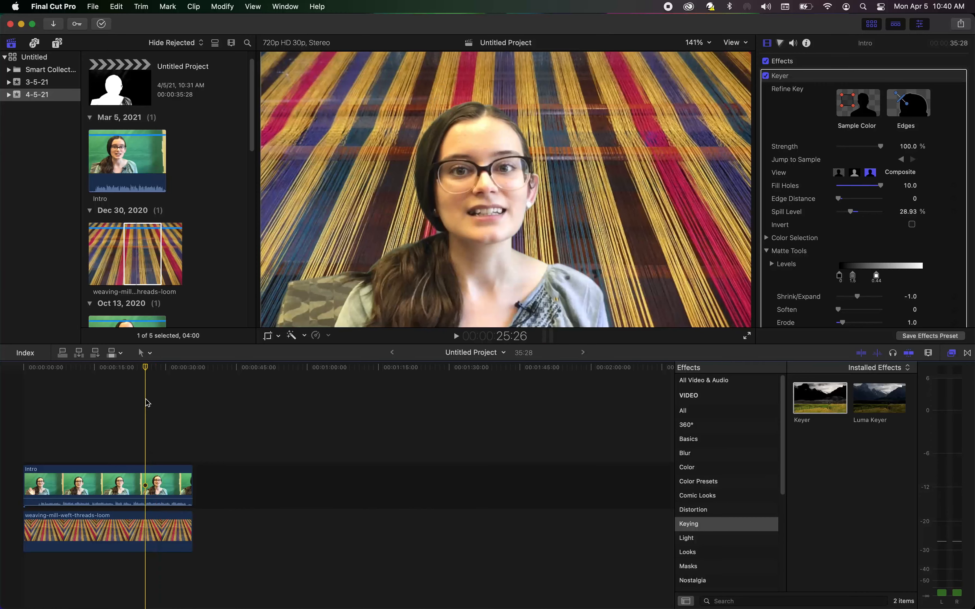
{"action": "key", "text": "space"}
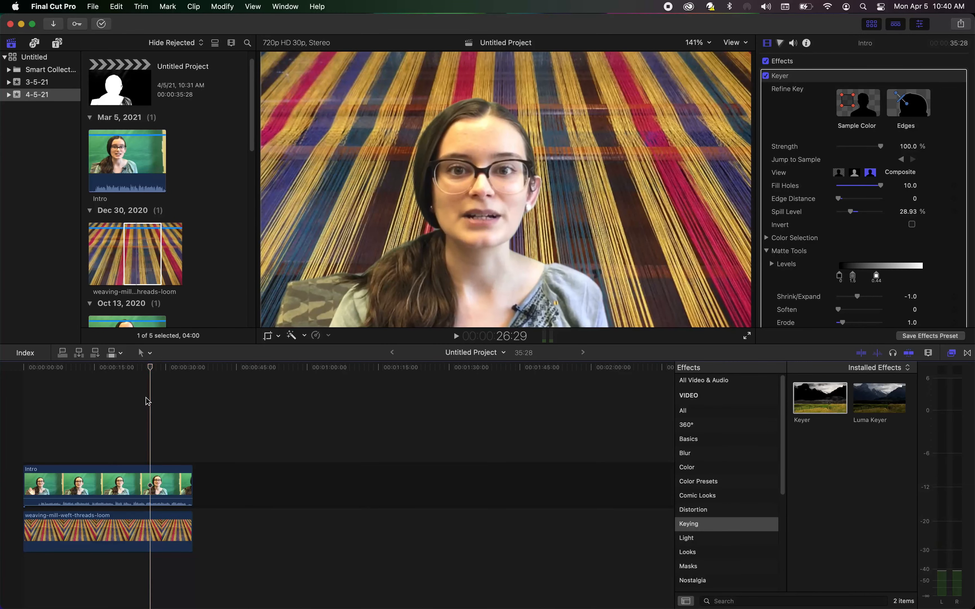
{"action": "key", "text": "space"}
Step: Expand the Keyer's Color Selection settings to bring up the Scrub Boxes graph and Chroma wheel
{"action": "scroll", "coordinate": [779, 251], "scroll_direction": "down", "scroll_amount": 2}
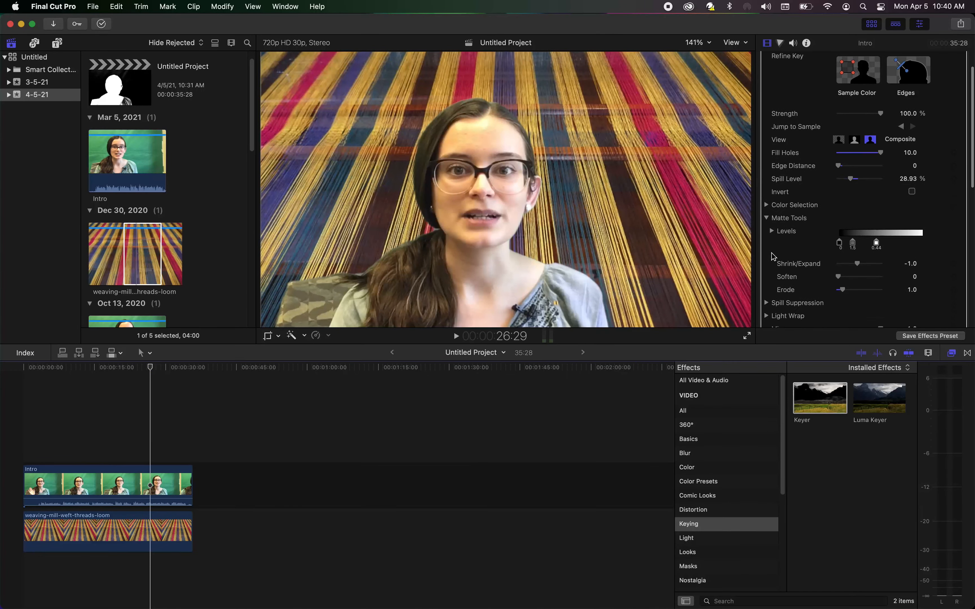
{"action": "left_click", "coordinate": [766, 206]}
{"action": "scroll", "coordinate": [862, 167], "scroll_direction": "up", "scroll_amount": 2}
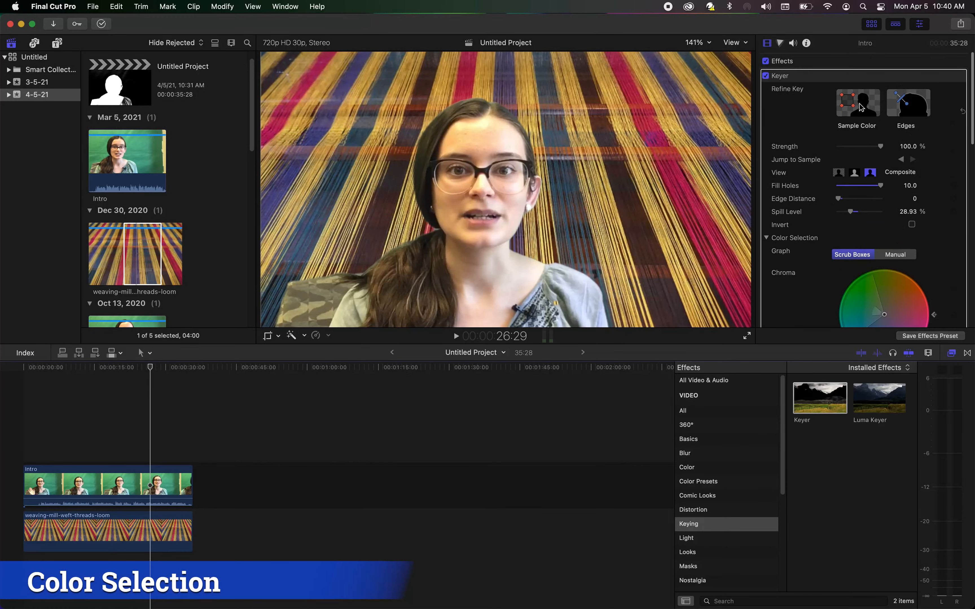
{"action": "scroll", "coordinate": [862, 166], "scroll_direction": "down", "scroll_amount": 2}
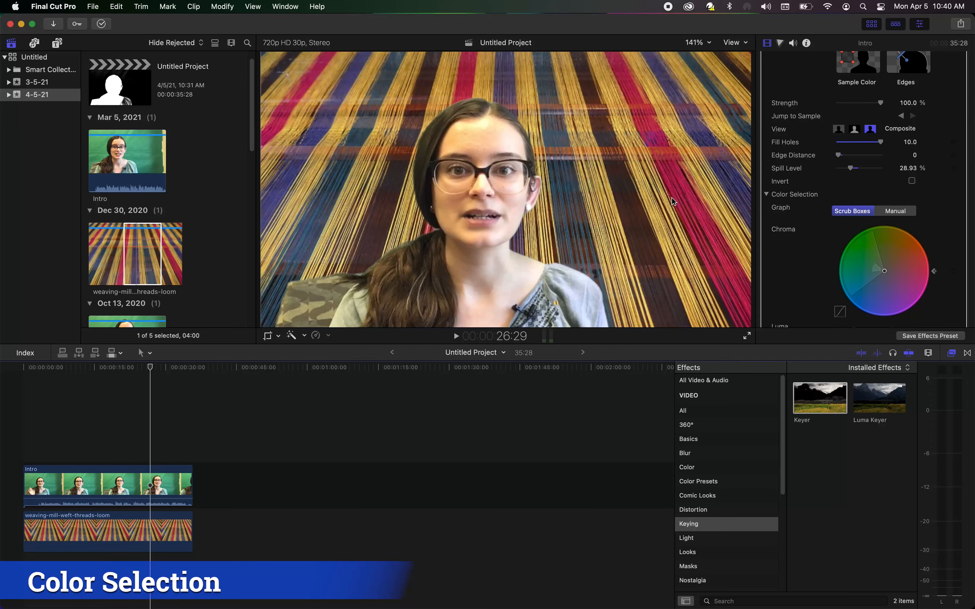
{"action": "left_click", "coordinate": [910, 302]}
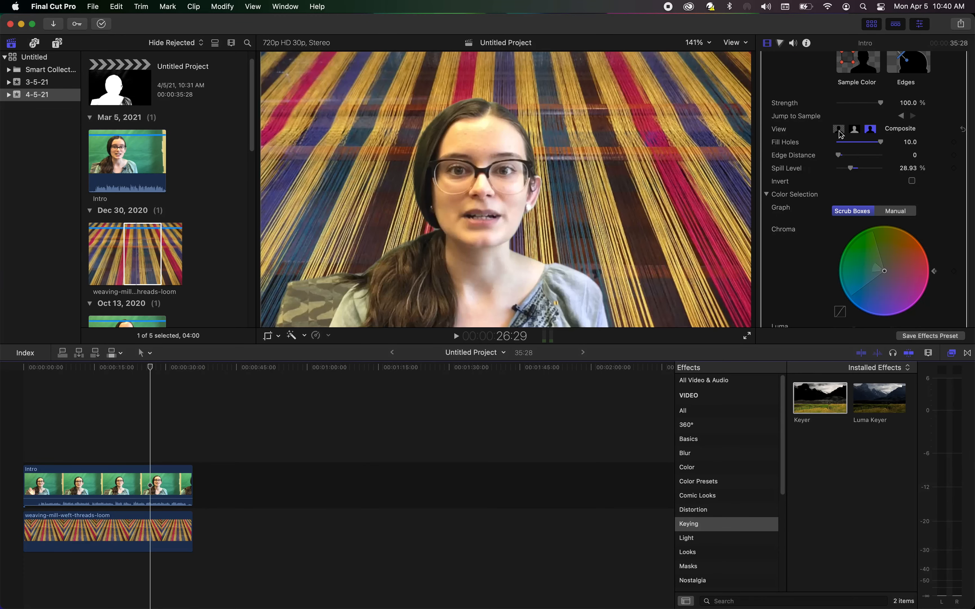
Step: Compare the Intro clip in Original, Matte and Composite views while playing the section around 25 to 28 seconds
{"action": "left_click", "coordinate": [871, 130]}
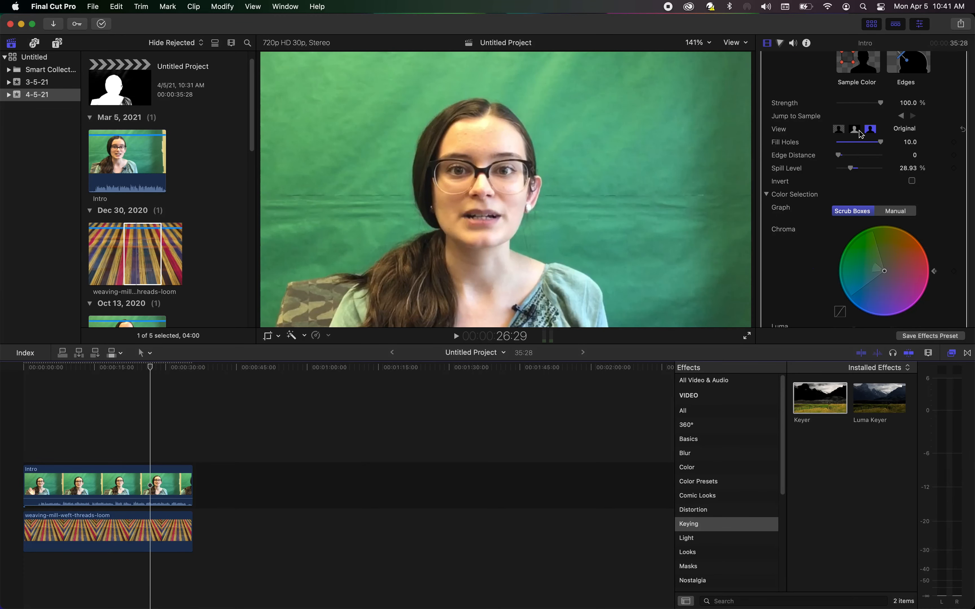
{"action": "left_click", "coordinate": [859, 132]}
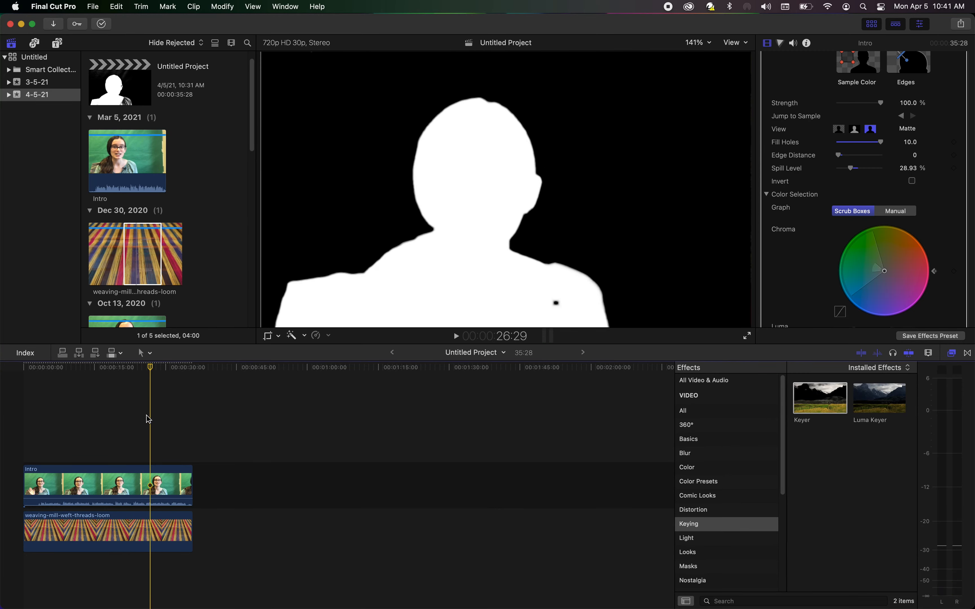
{"action": "key", "text": "space"}
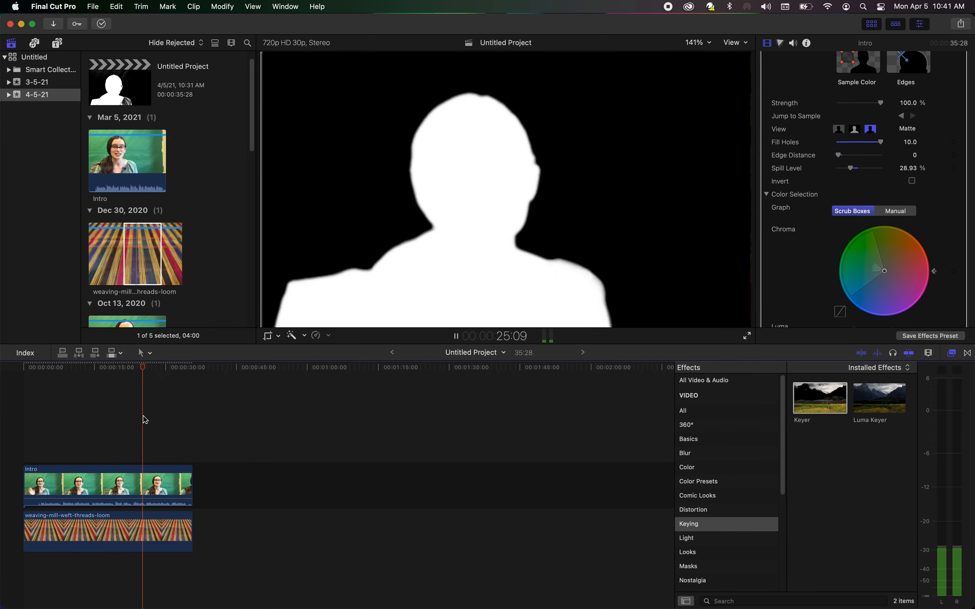
{"action": "left_click", "coordinate": [845, 133]}
{"action": "key", "text": "space"}
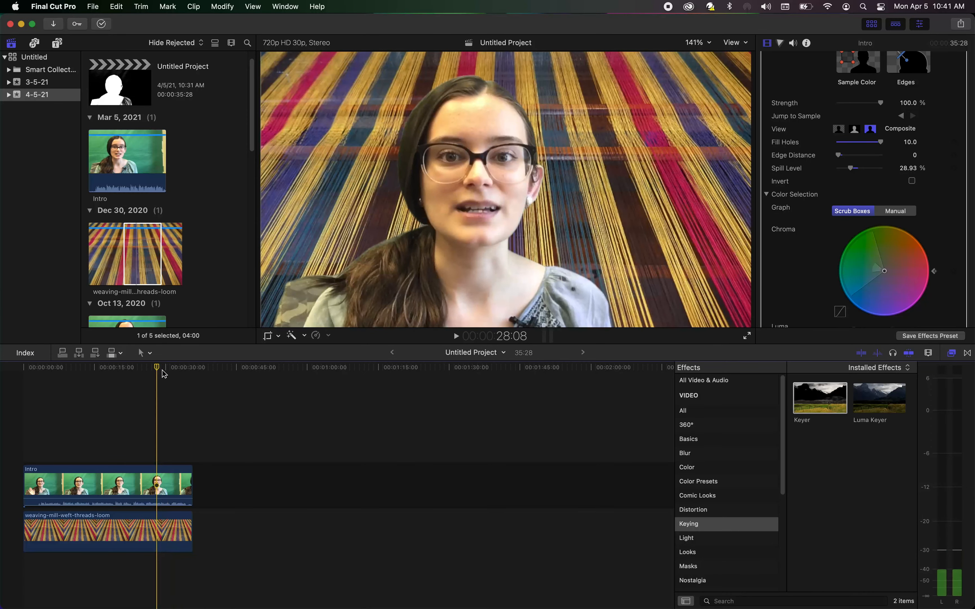
{"action": "left_click_drag", "start_coordinate": [157, 370], "coordinate": [157, 372]}
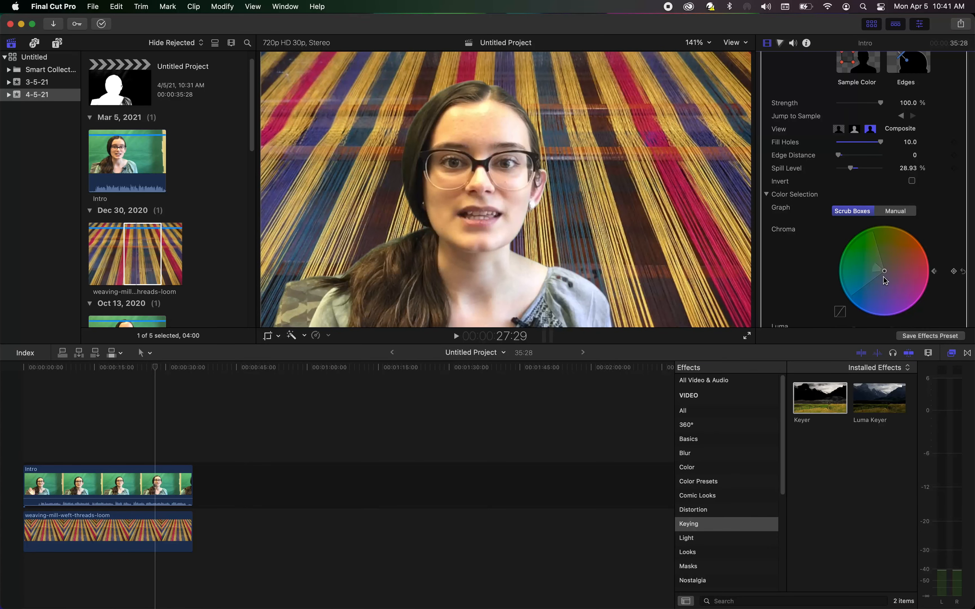
Step: Jump to the Intro clip's color sample frame and widen or narrow the Chroma wheel's selection wedge by its two edges
{"action": "scroll", "coordinate": [863, 262], "scroll_direction": "down", "scroll_amount": 3}
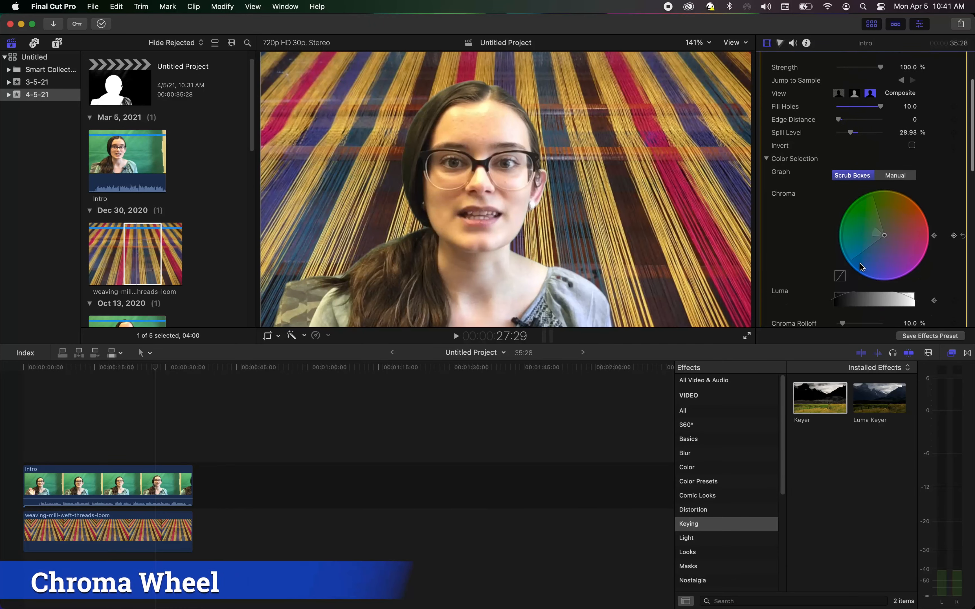
{"action": "scroll", "coordinate": [860, 263], "scroll_direction": "up", "scroll_amount": 4}
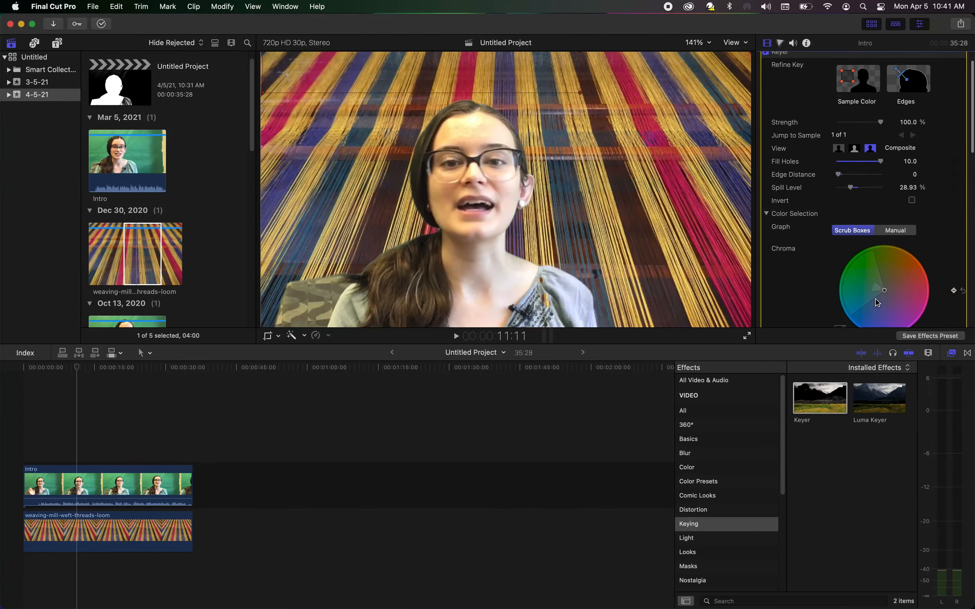
{"action": "scroll", "coordinate": [826, 278], "scroll_direction": "down", "scroll_amount": 2}
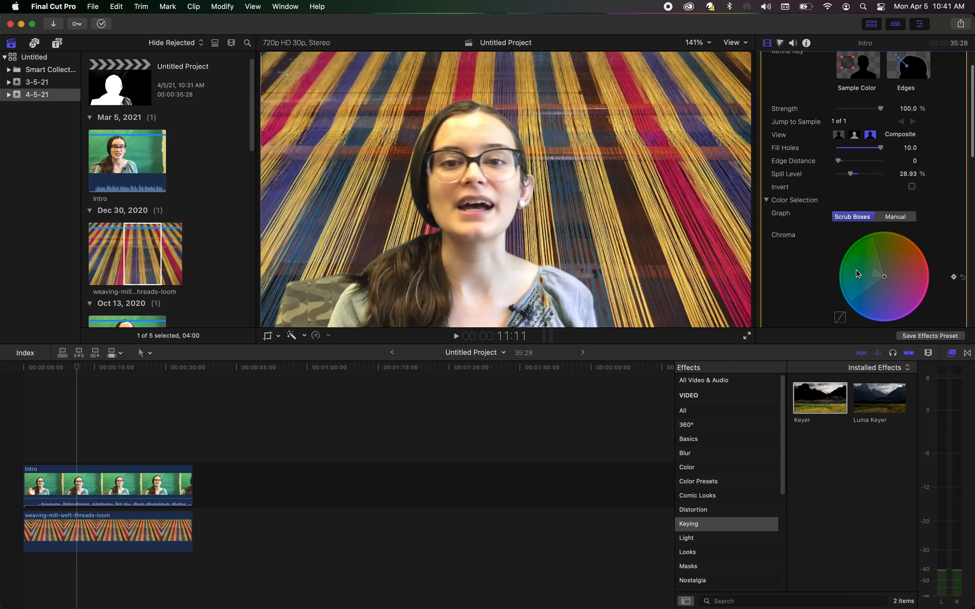
{"action": "mouse_move", "coordinate": [855, 297]}
{"action": "left_mouse_down"}
{"action": "mouse_move", "coordinate": [909, 324]}
{"action": "mouse_move", "coordinate": [838, 288]}
{"action": "mouse_move", "coordinate": [849, 300]}
{"action": "left_mouse_up"}
{"action": "mouse_move", "coordinate": [877, 253]}
{"action": "left_mouse_down"}
{"action": "mouse_move", "coordinate": [861, 266]}
{"action": "mouse_move", "coordinate": [872, 255]}
{"action": "left_mouse_up"}
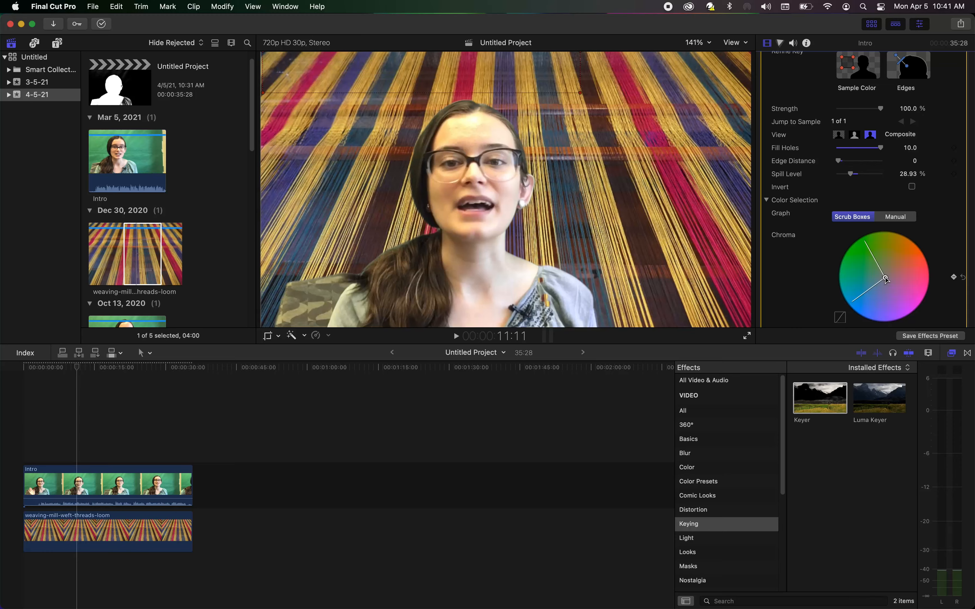
Step: Move the Chroma wedge's center point from the wheel's middle toward the orange-yellow area and play back the composite
{"action": "mouse_move", "coordinate": [889, 277]}
{"action": "left_mouse_down"}
{"action": "mouse_move", "coordinate": [905, 252]}
{"action": "mouse_move", "coordinate": [895, 259]}
{"action": "left_mouse_up"}
{"action": "left_click_drag", "start_coordinate": [894, 260], "coordinate": [888, 279]}
{"action": "left_click_drag", "start_coordinate": [888, 278], "coordinate": [892, 257]}
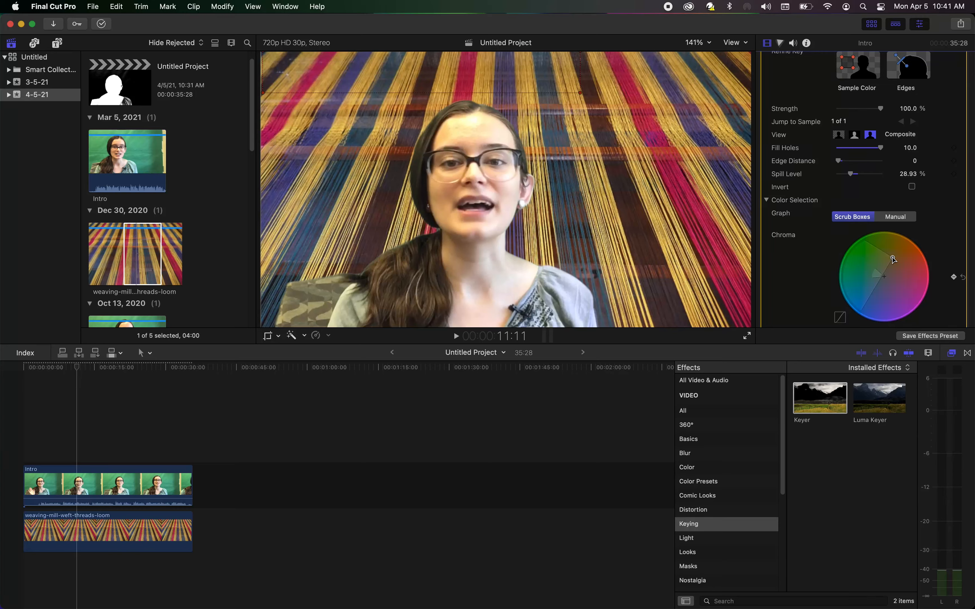
{"action": "key", "text": "space"}
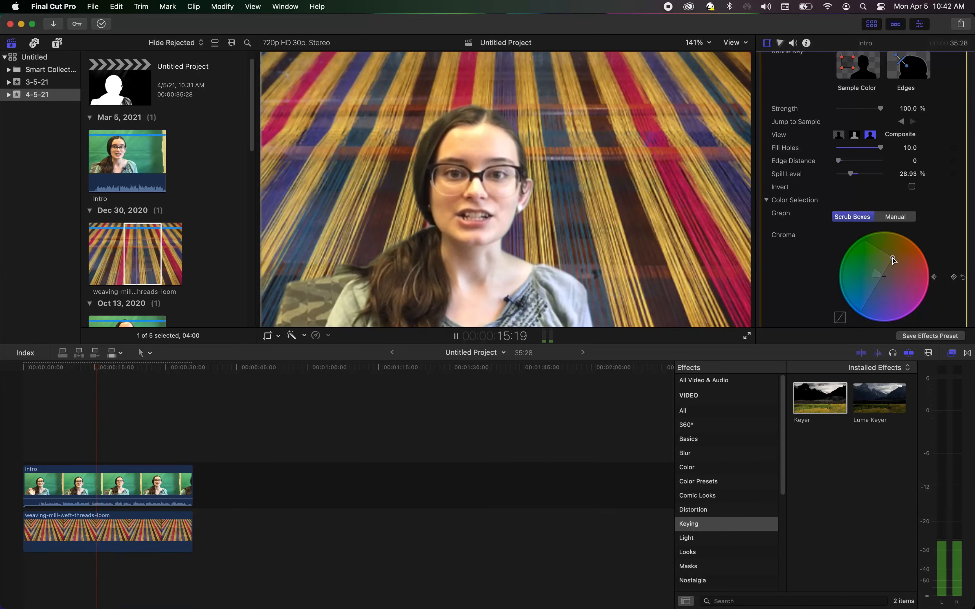
{"action": "key", "text": "space"}
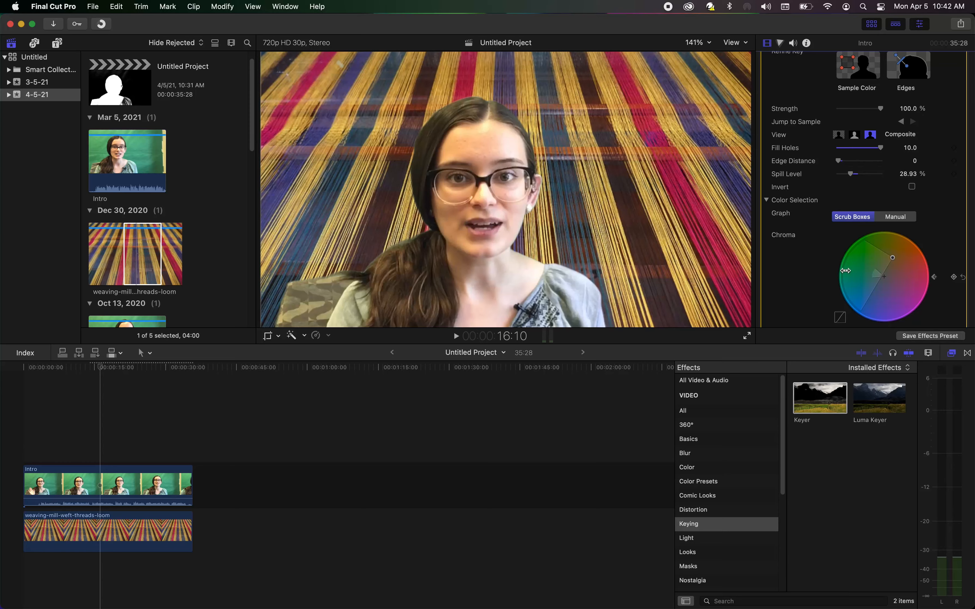
{"action": "left_click_drag", "start_coordinate": [871, 268], "coordinate": [838, 274]}
{"action": "key", "text": "space"}
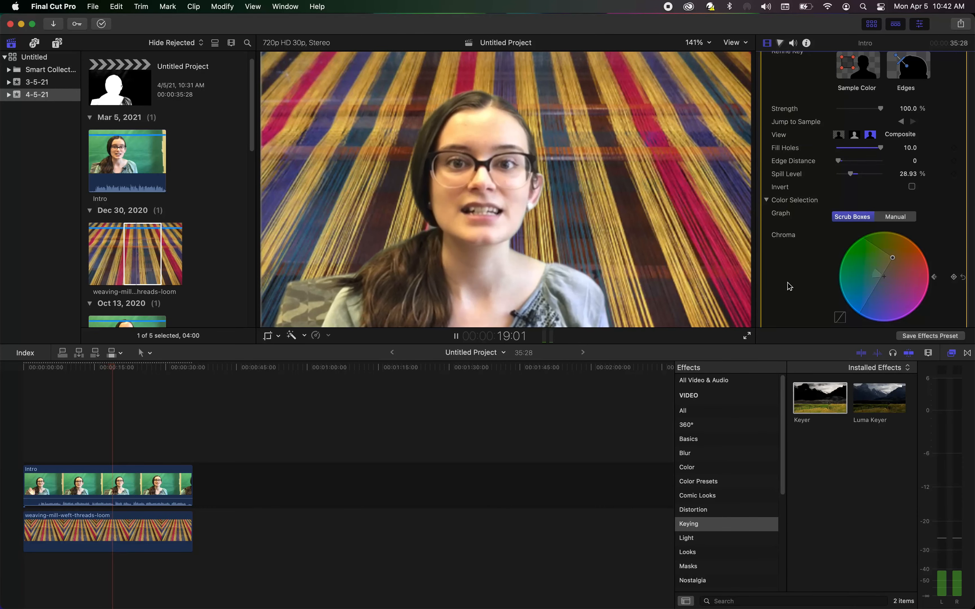
{"action": "key", "text": "space"}
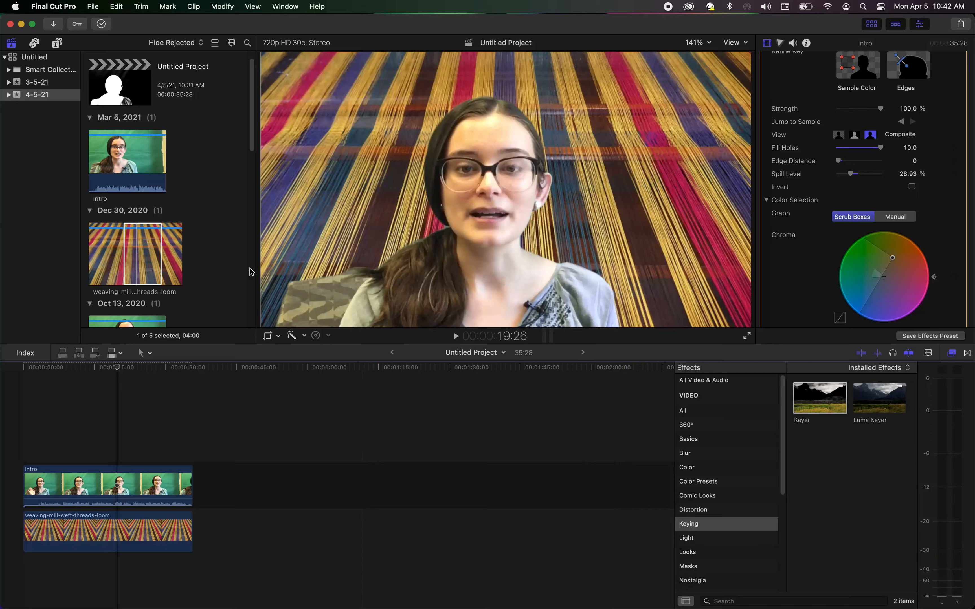
Step: Select the final 20:08 of the Outro clip in the browser and add it to the timeline right after the Intro clip
{"action": "left_click", "coordinate": [234, 407]}
{"action": "scroll", "coordinate": [204, 259], "scroll_direction": "down", "scroll_amount": 6}
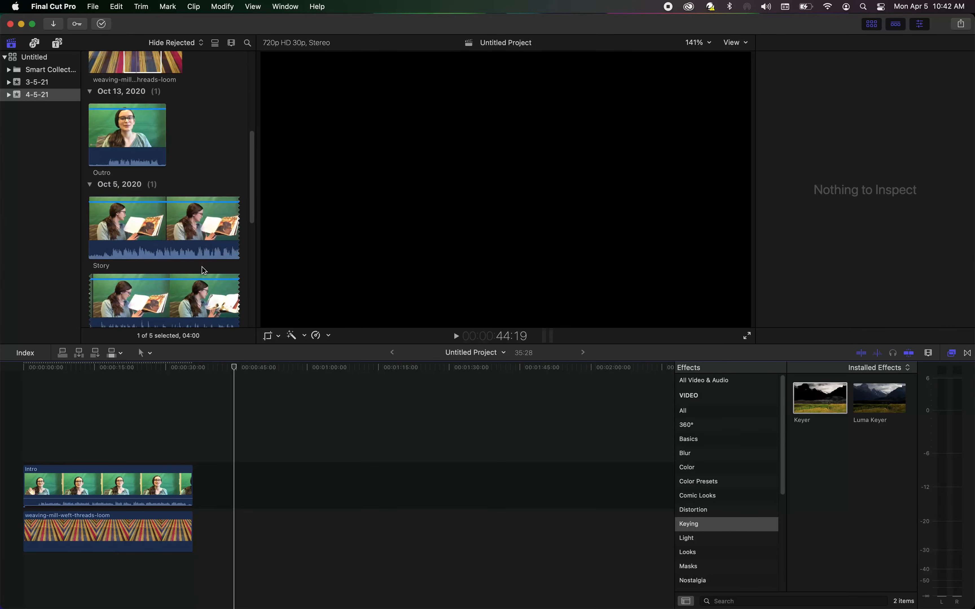
{"action": "left_click", "coordinate": [202, 268]}
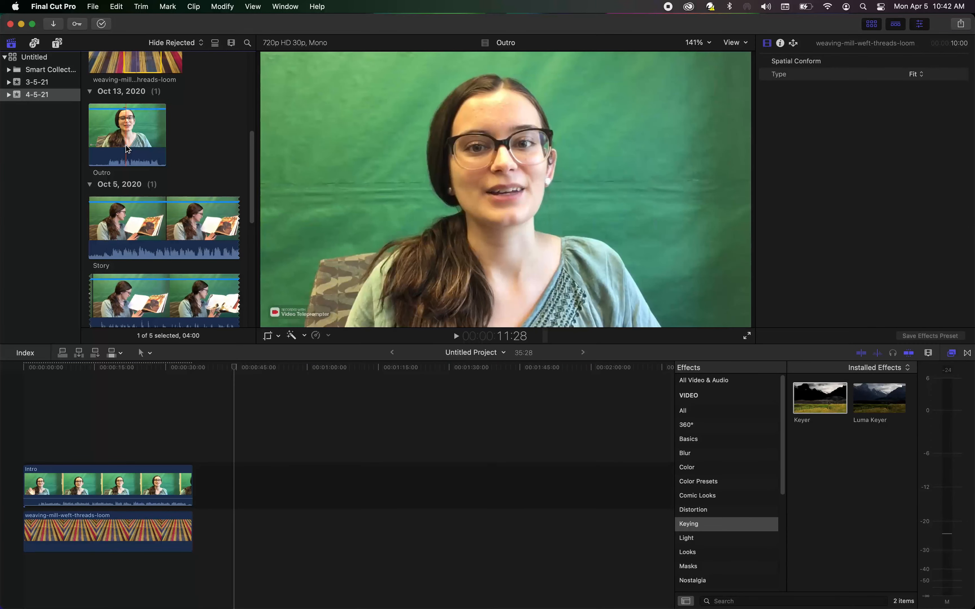
{"action": "left_click_drag", "start_coordinate": [140, 162], "coordinate": [177, 165]}
{"action": "left_click_drag", "start_coordinate": [127, 143], "coordinate": [254, 456]}
{"action": "left_click", "coordinate": [255, 457]}
{"action": "left_click", "coordinate": [239, 479]}
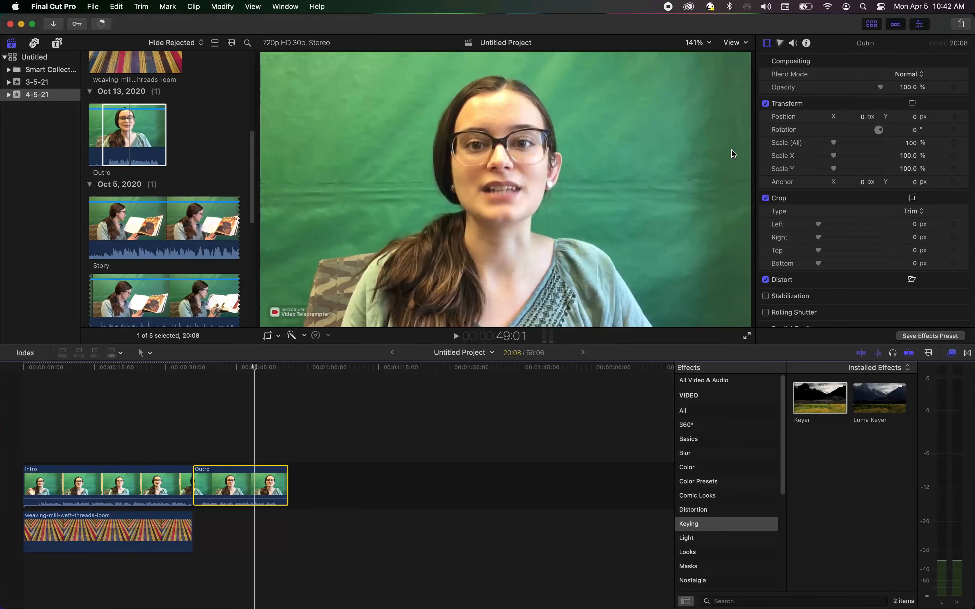
Step: Copy the Intro clip's attributes and paste its Keyer effect and Crop onto the Outro clip with Stretch to Fit keyframe timing
{"action": "left_click", "coordinate": [120, 485]}
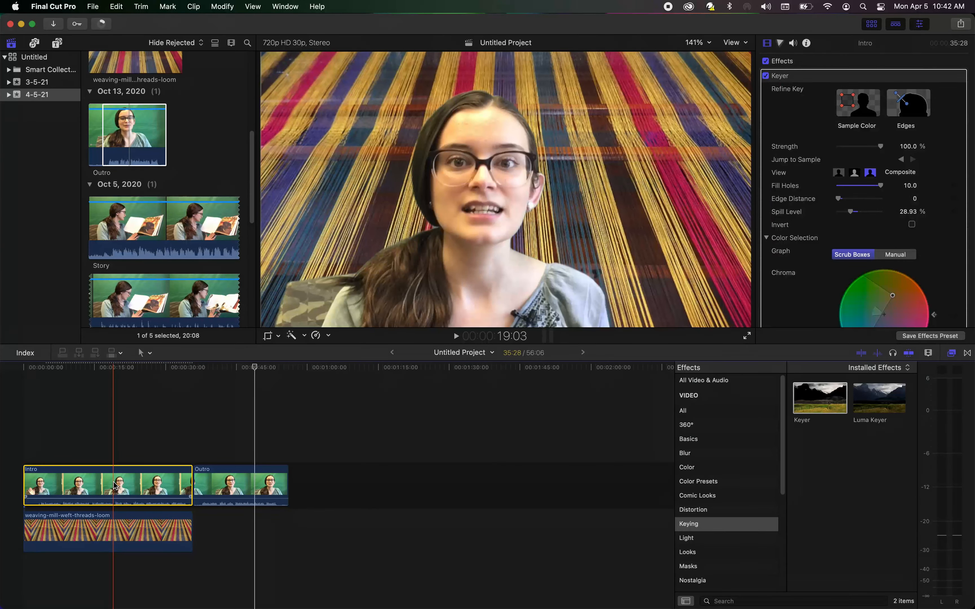
{"action": "left_click", "coordinate": [237, 481]}
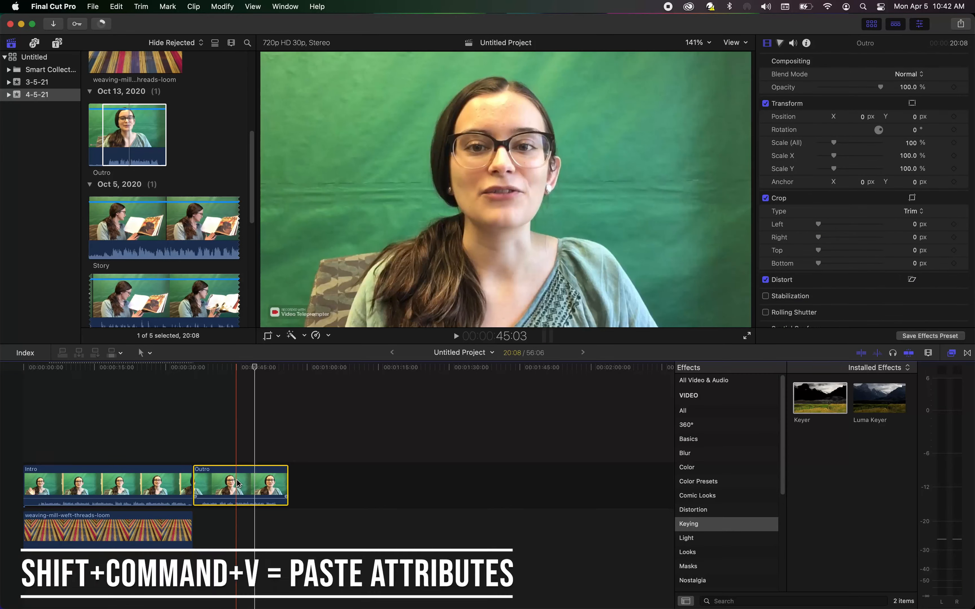
{"action": "key", "text": "shift+super+v"}
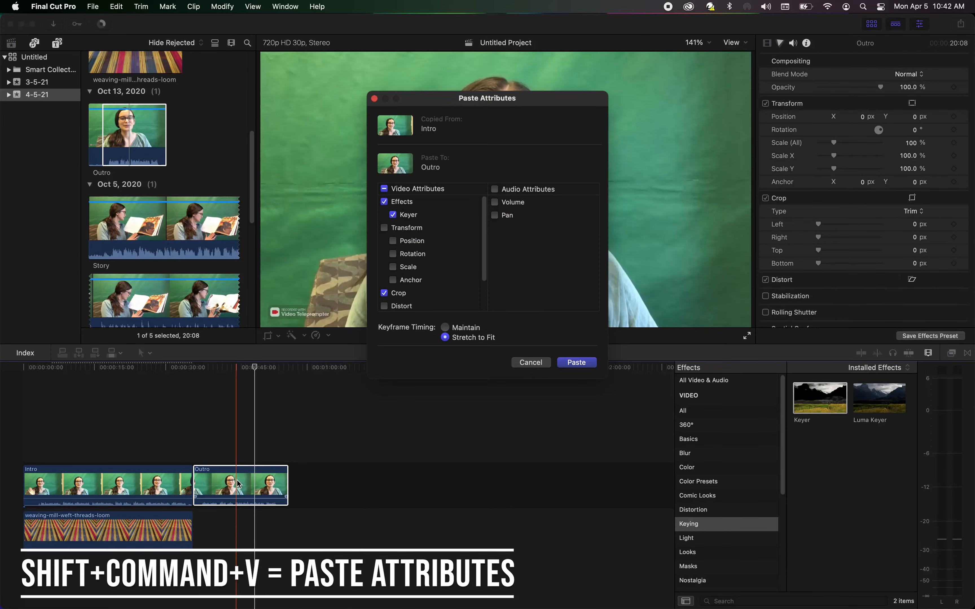
{"action": "left_click_drag", "start_coordinate": [540, 99], "coordinate": [856, 243]}
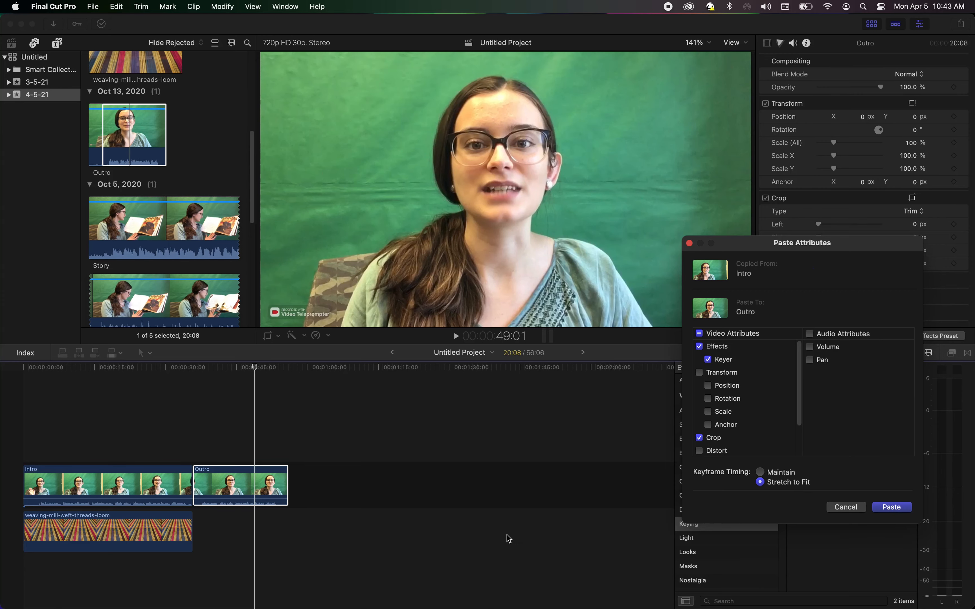
{"action": "left_click", "coordinate": [903, 510]}
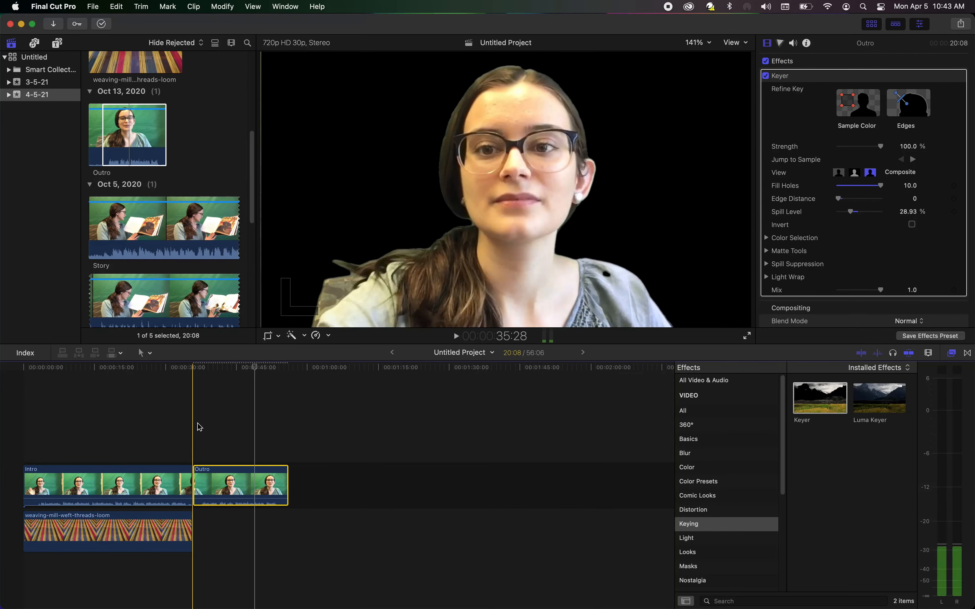
Step: Play the Outro clip up to 46:21, sample the leftover backdrop in the image's upper-left corner for the key, and resume playback
{"action": "left_click", "coordinate": [205, 419]}
{"action": "key", "text": "space"}
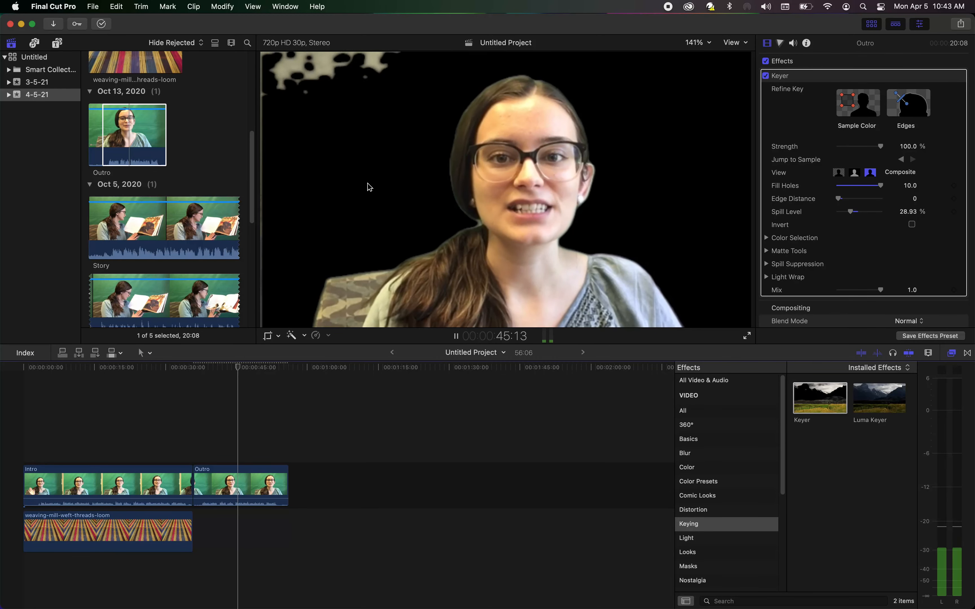
{"action": "key", "text": "space"}
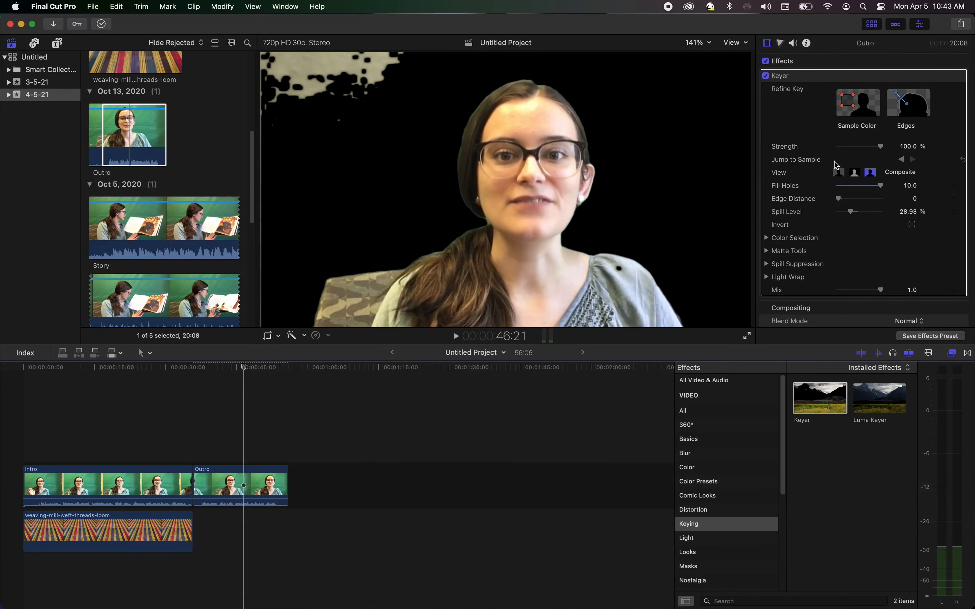
{"action": "left_click", "coordinate": [866, 105]}
{"action": "left_click_drag", "start_coordinate": [428, 118], "coordinate": [262, 45]}
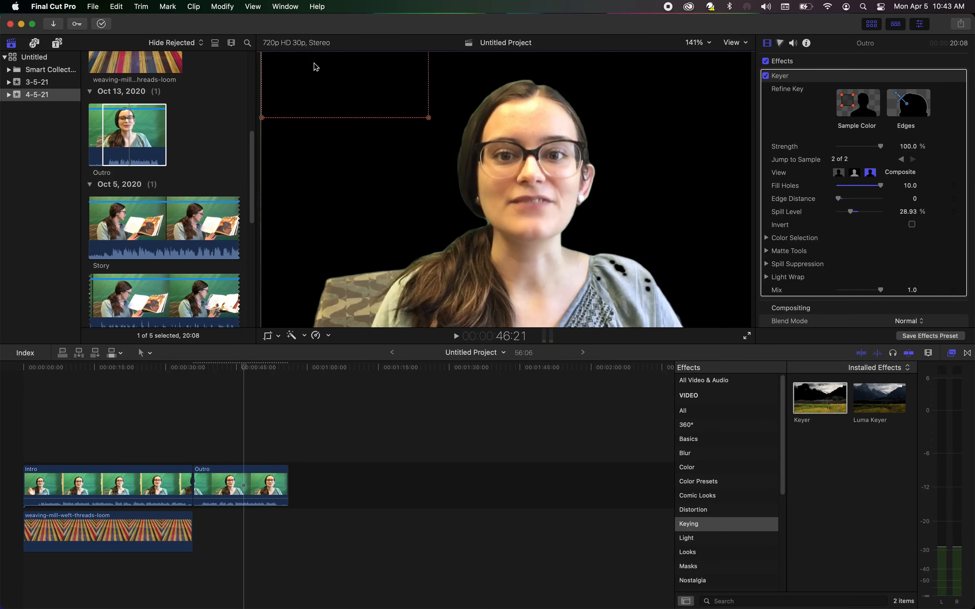
{"action": "key", "text": "space"}
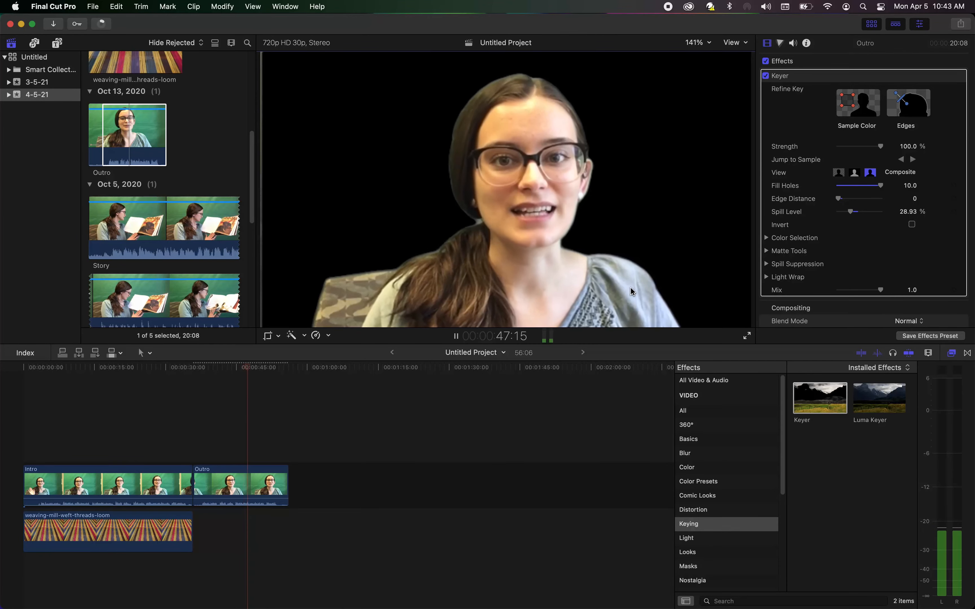
Step: Review the Outro's opening seconds and sample a large area of backdrop beside the woman's head at 40:15
{"action": "left_click", "coordinate": [212, 370]}
{"action": "key", "text": "space"}
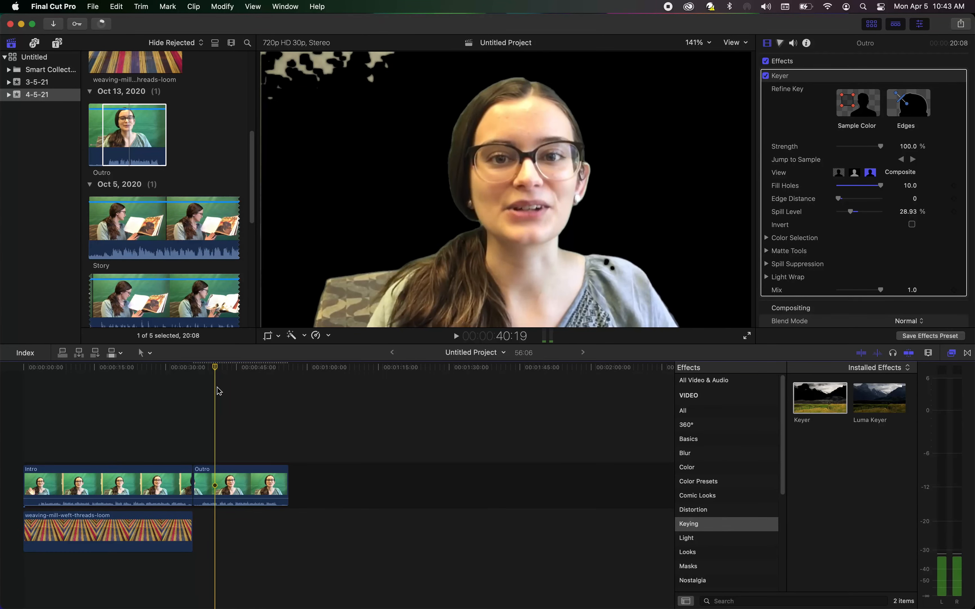
{"action": "mouse_move", "coordinate": [217, 371]}
{"action": "left_mouse_down"}
{"action": "mouse_move", "coordinate": [196, 371]}
{"action": "mouse_move", "coordinate": [203, 373]}
{"action": "left_mouse_up"}
{"action": "left_click", "coordinate": [850, 102]}
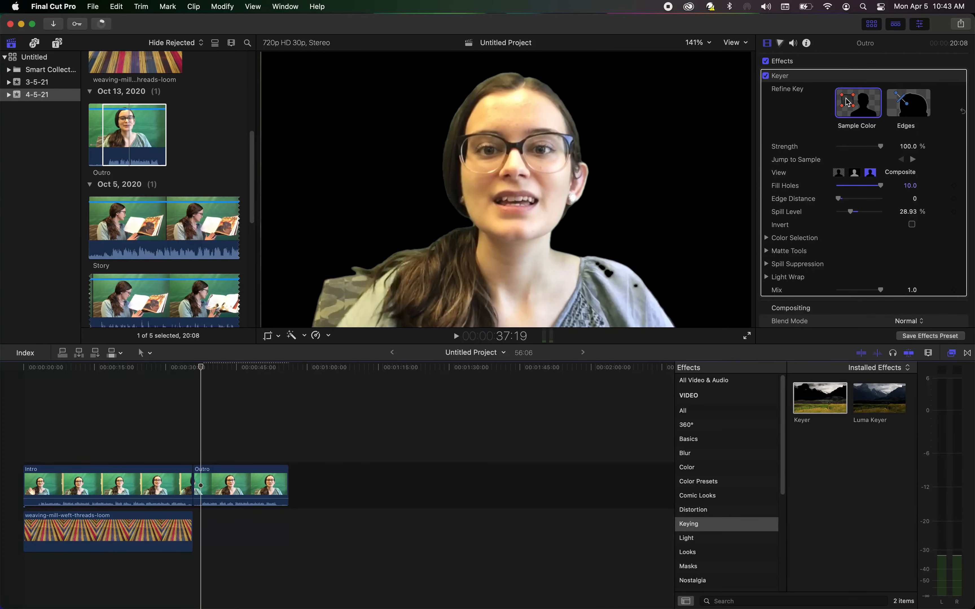
{"action": "key", "text": "space"}
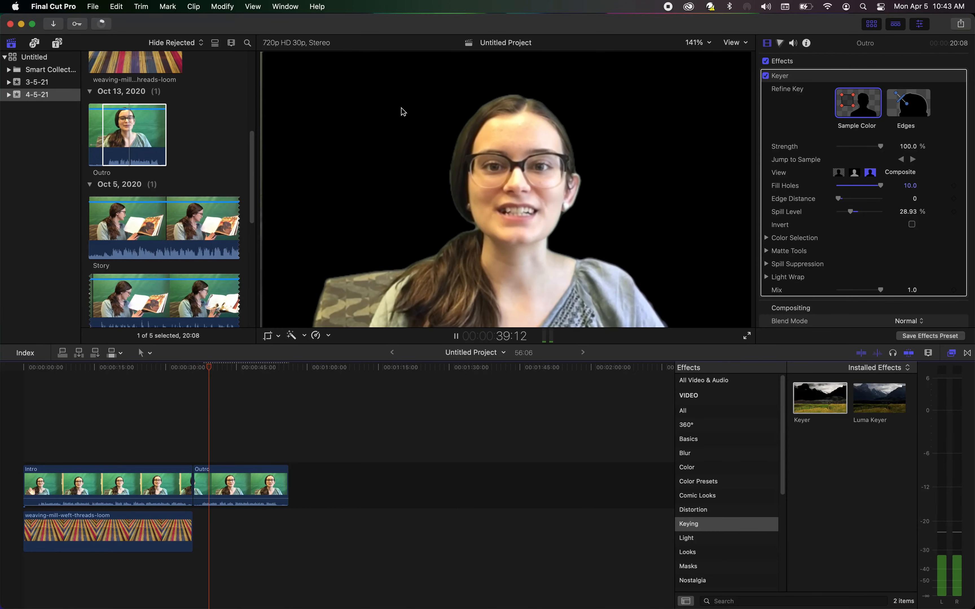
{"action": "key", "text": "space"}
{"action": "left_click", "coordinate": [418, 92]}
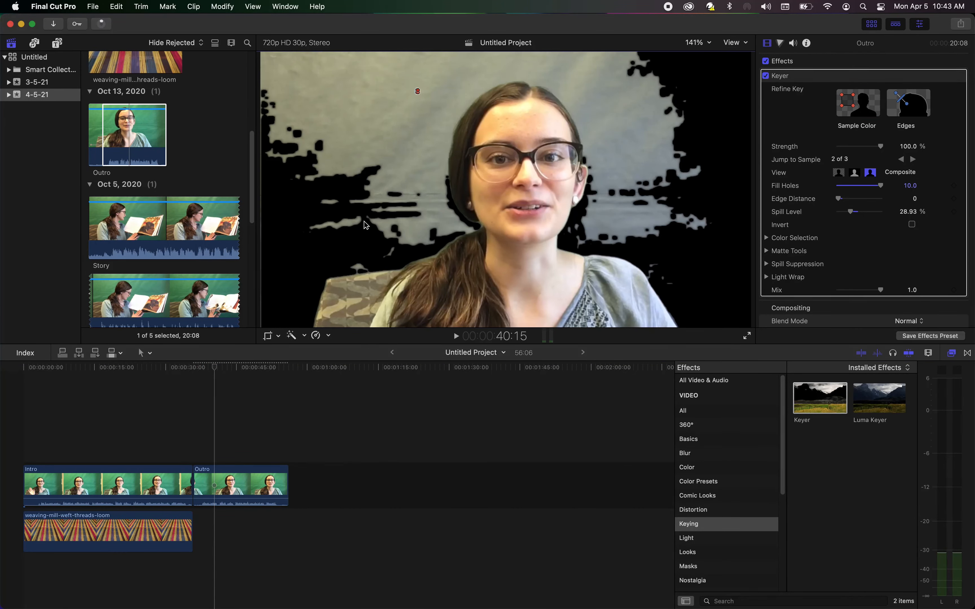
{"action": "left_click", "coordinate": [855, 104]}
{"action": "left_click_drag", "start_coordinate": [273, 249], "coordinate": [422, 51]}
Step: Play on to 41:15, sample the leftover backdrop patches in the image's upper-left corner, and play the result until 43:09
{"action": "key", "text": "space"}
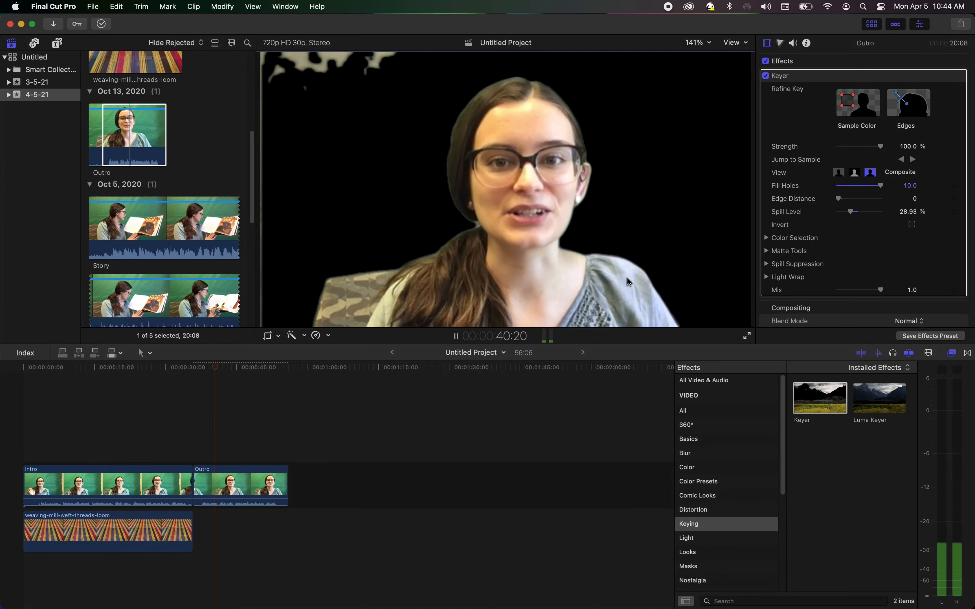
{"action": "left_click", "coordinate": [872, 110]}
{"action": "left_click_drag", "start_coordinate": [415, 96], "coordinate": [278, 49]}
{"action": "key", "text": "space"}
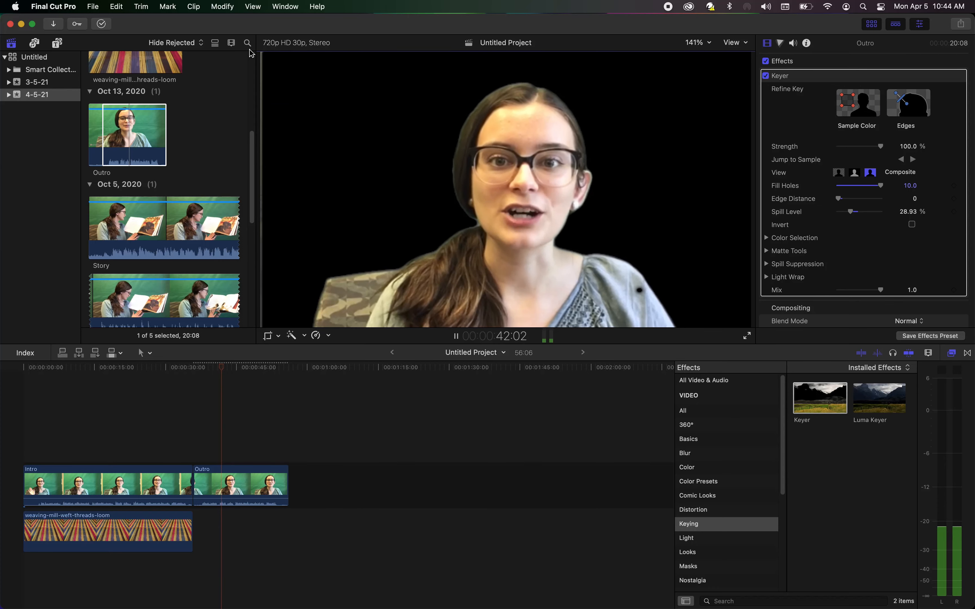
{"action": "key", "text": "space"}
Step: Expand the Outro clip's Keyer Color Selection settings to bring up the Chroma wheel and Luma graph
{"action": "scroll", "coordinate": [871, 195], "scroll_direction": "down", "scroll_amount": 3}
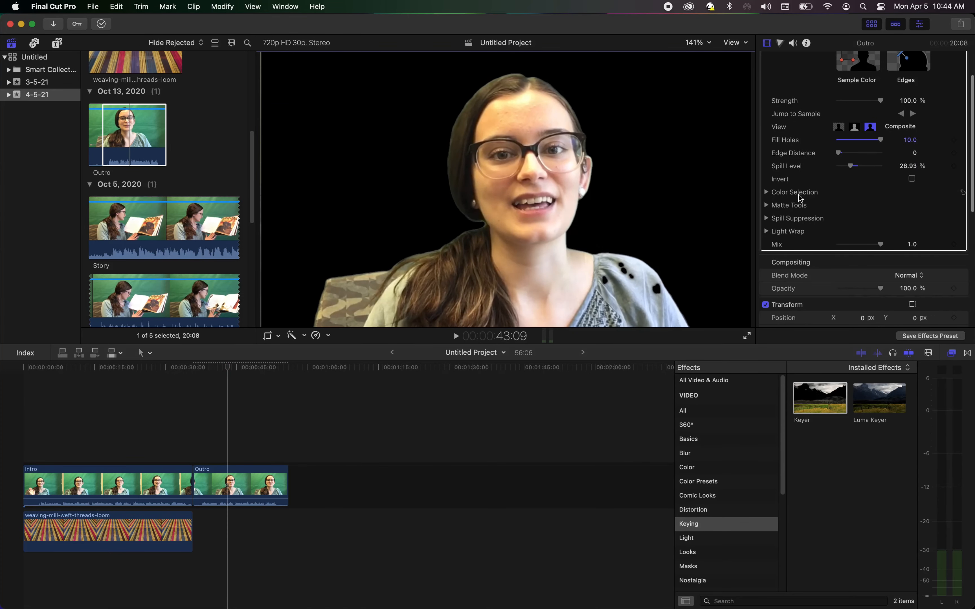
{"action": "left_click", "coordinate": [767, 192]}
{"action": "scroll", "coordinate": [829, 230], "scroll_direction": "down", "scroll_amount": 5}
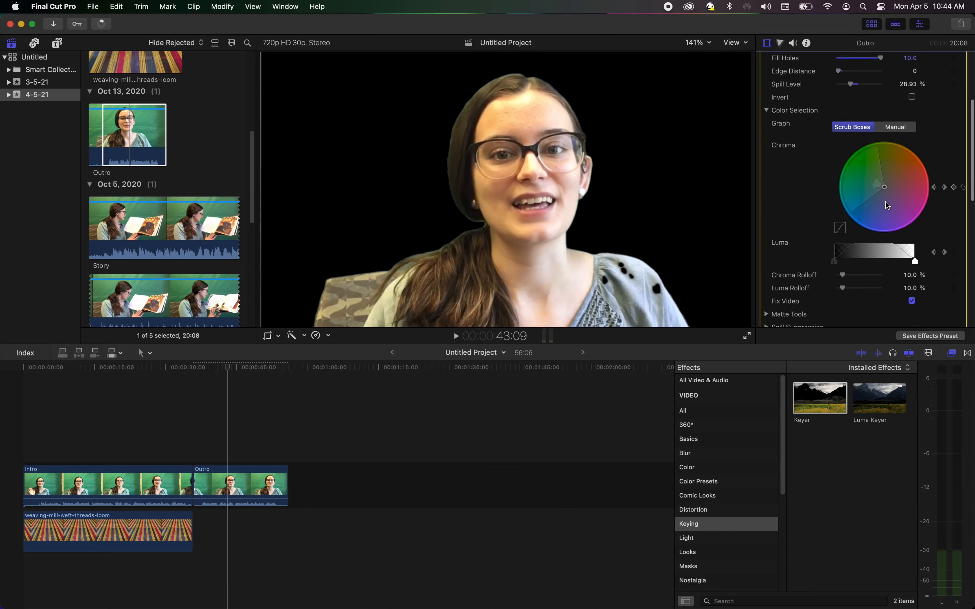
{"action": "scroll", "coordinate": [845, 203], "scroll_direction": "up", "scroll_amount": 3}
{"action": "scroll", "coordinate": [846, 204], "scroll_direction": "up", "scroll_amount": 4}
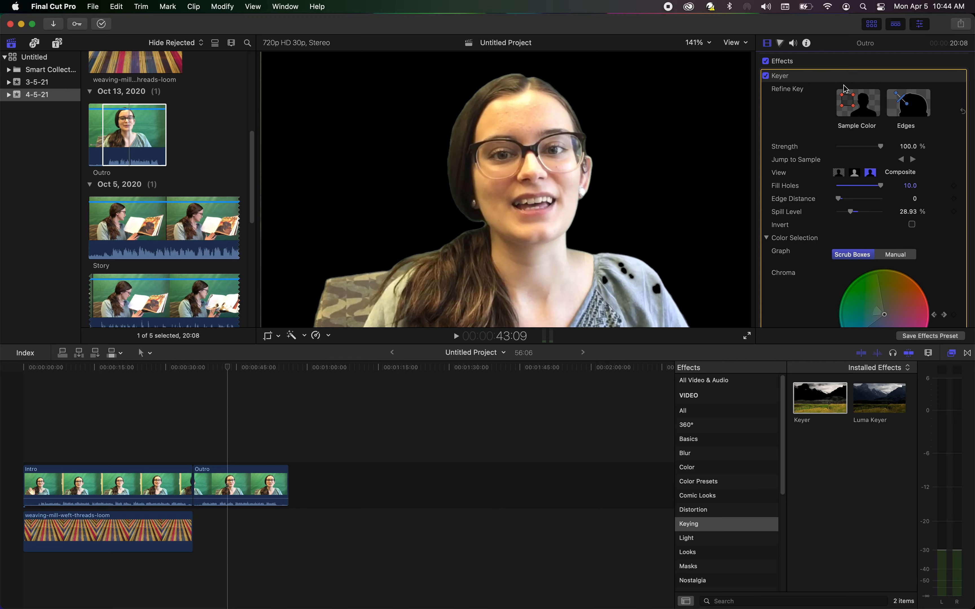
{"action": "scroll", "coordinate": [876, 259], "scroll_direction": "down", "scroll_amount": 1}
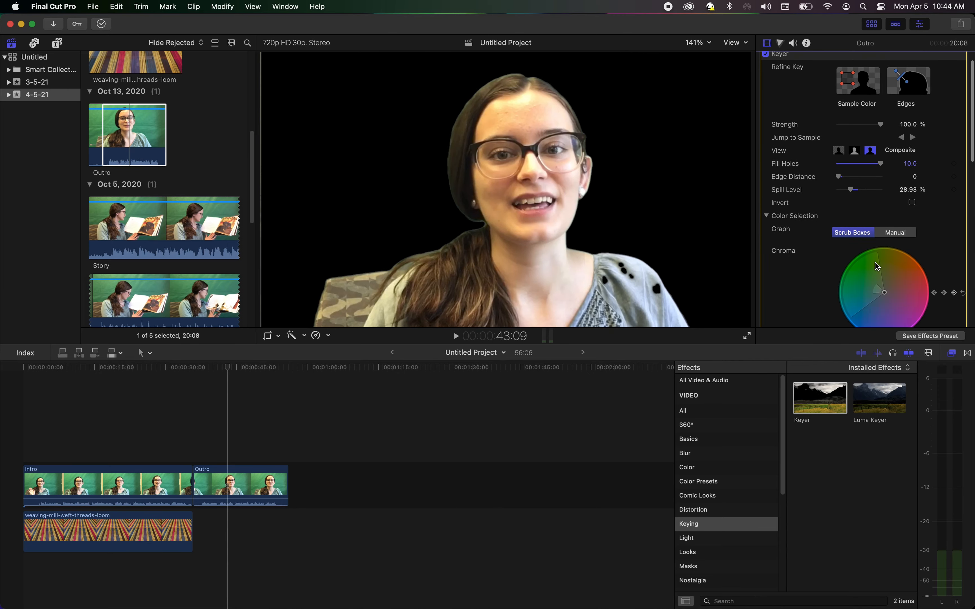
{"action": "scroll", "coordinate": [877, 287], "scroll_direction": "down", "scroll_amount": 2}
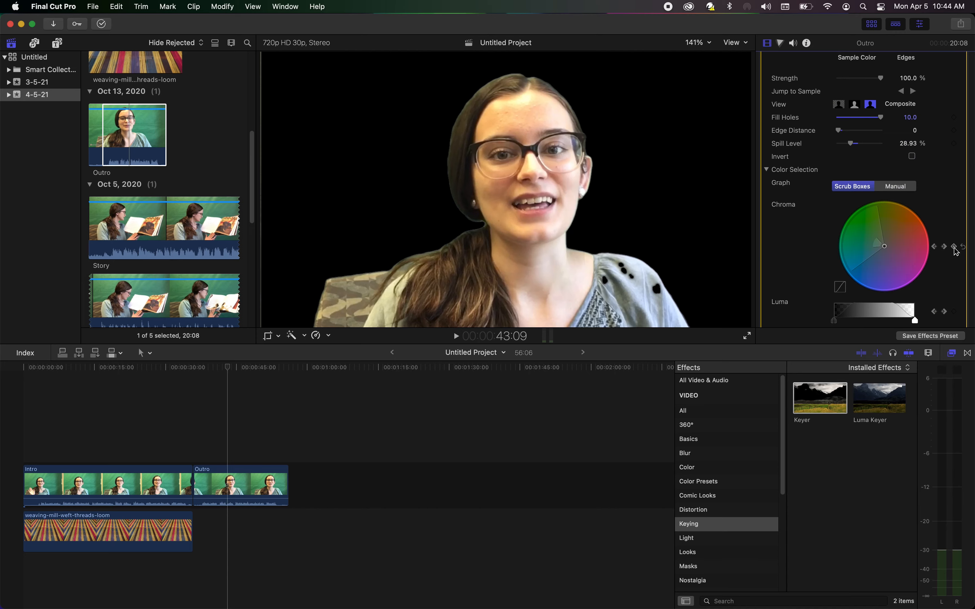
Step: Jump to the Outro's previous Chroma keyframe at 41:15 and move the wedge's center point from the wheel's middle toward the orange-yellow area
{"action": "left_click", "coordinate": [934, 247]}
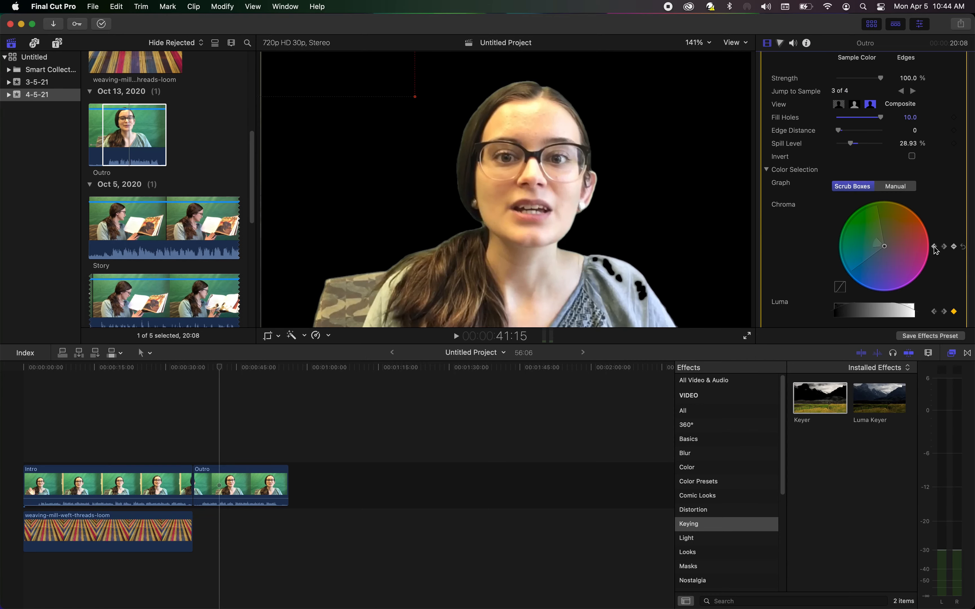
{"action": "scroll", "coordinate": [937, 250], "scroll_direction": "up", "scroll_amount": 2}
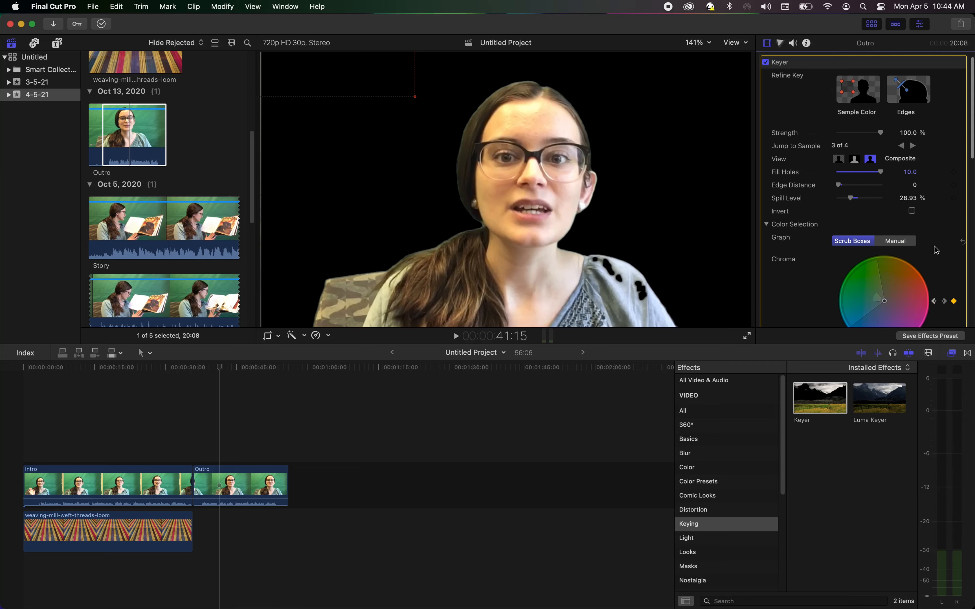
{"action": "scroll", "coordinate": [938, 252], "scroll_direction": "down", "scroll_amount": 2}
{"action": "scroll", "coordinate": [942, 259], "scroll_direction": "up", "scroll_amount": 2}
{"action": "scroll", "coordinate": [945, 270], "scroll_direction": "down", "scroll_amount": 1}
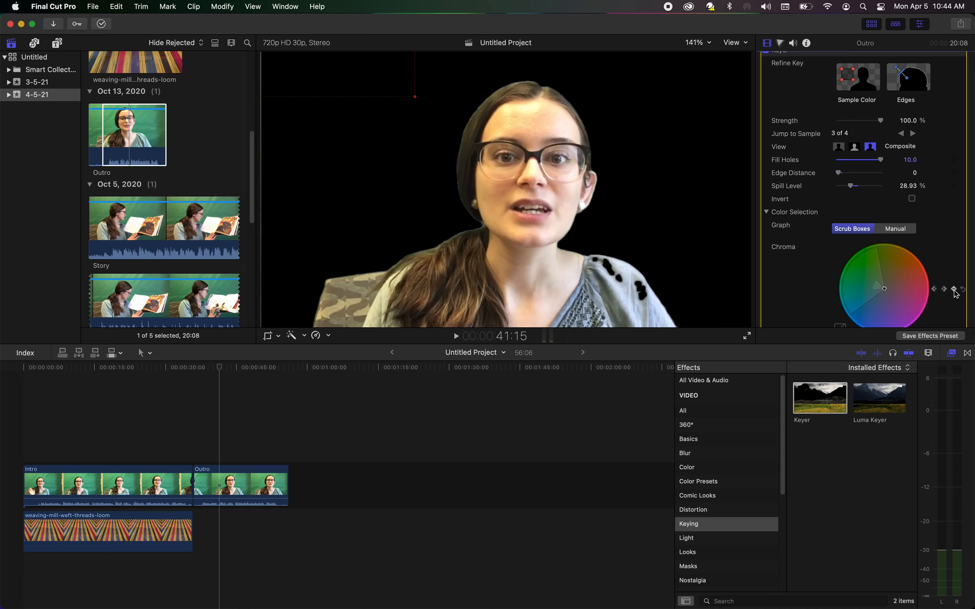
{"action": "left_click_drag", "start_coordinate": [886, 290], "coordinate": [893, 273]}
{"action": "left_click", "coordinate": [892, 274]}
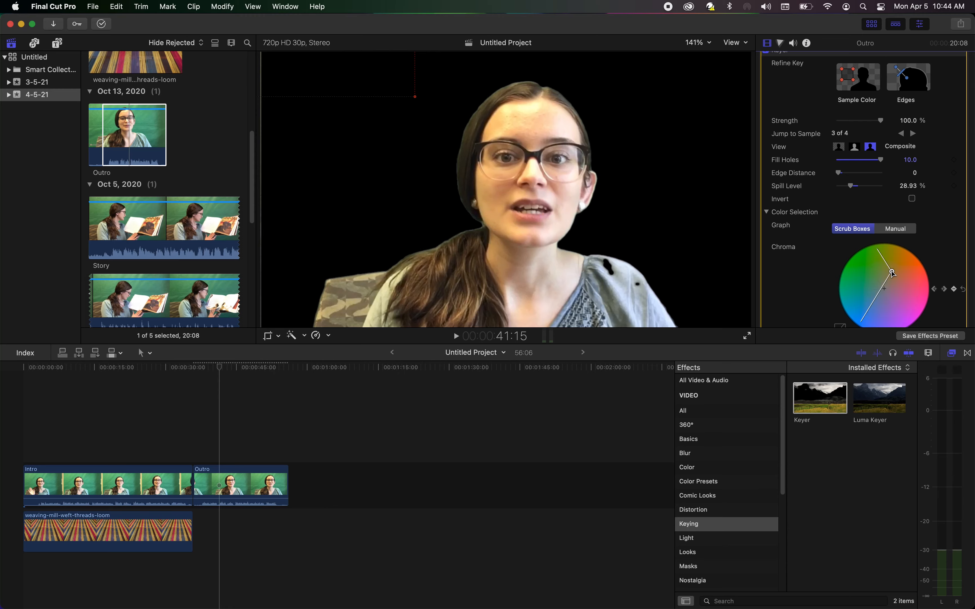